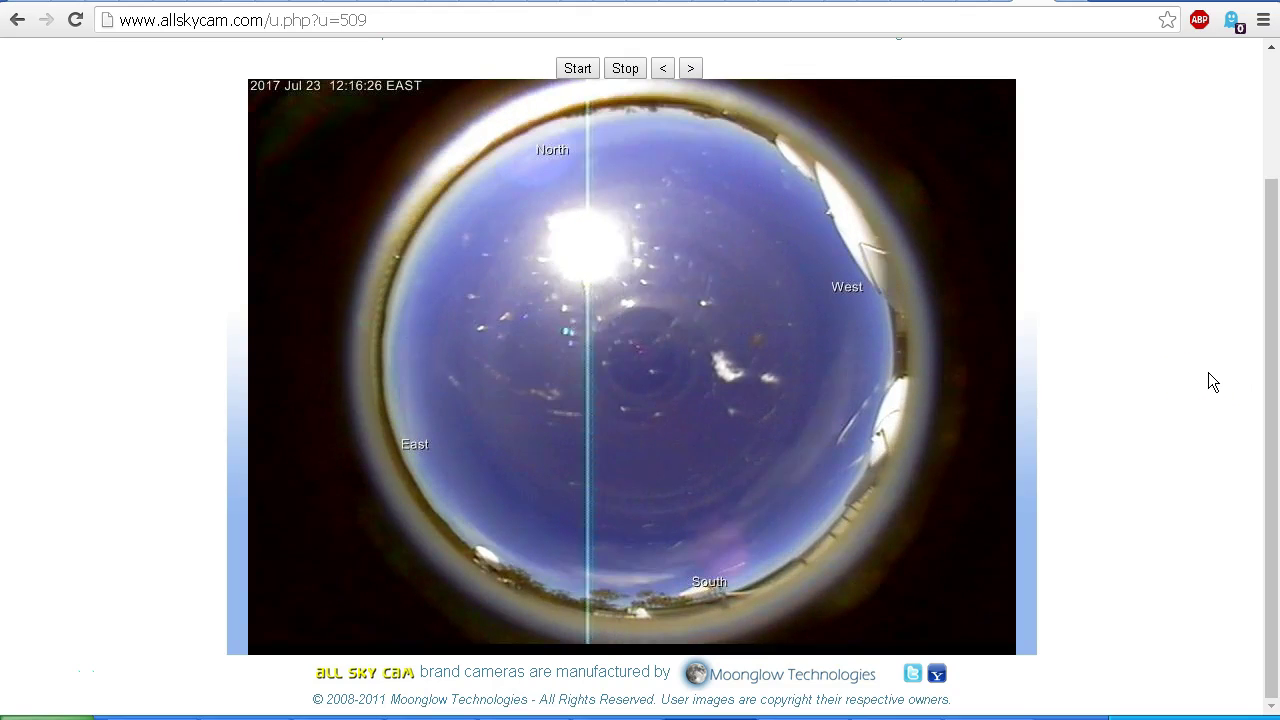
Scroll through the Savannah Skies all-sky camera page, then bring SeqDownload's nine-download list forward.
{"action": "left_click", "coordinate": [1226, 377]}
{"action": "left_click", "coordinate": [1268, 380]}
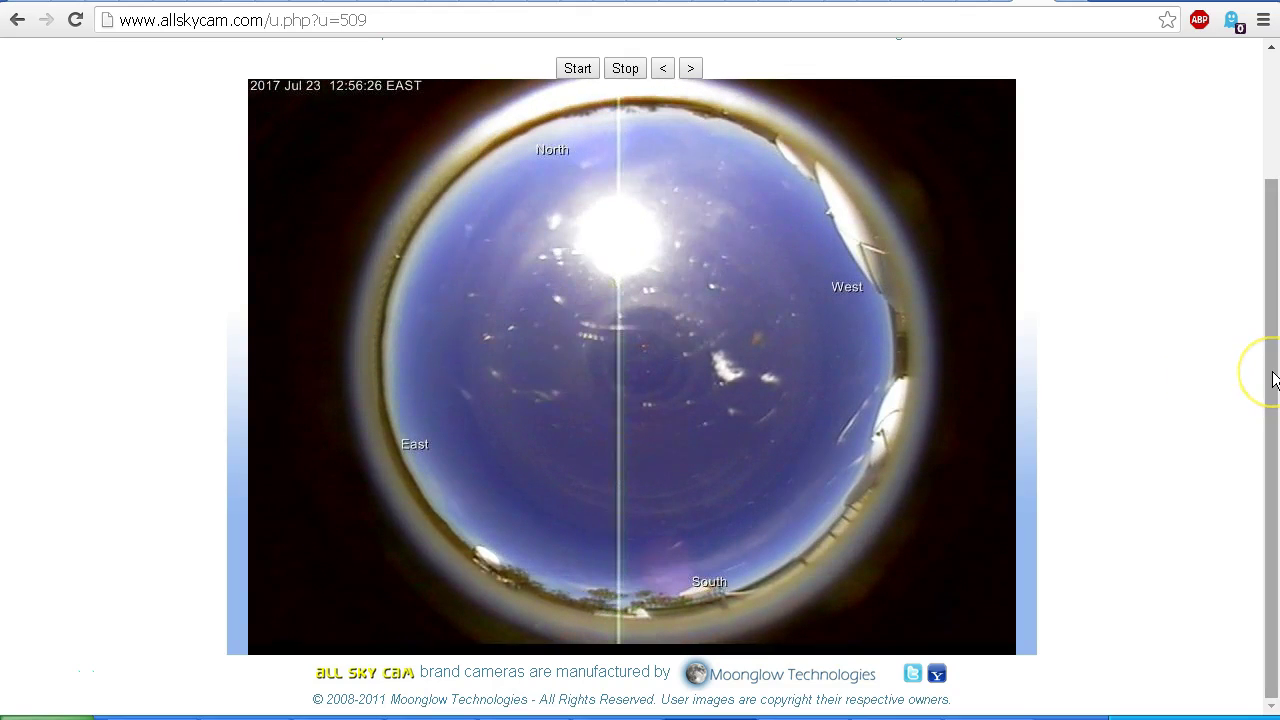
{"action": "left_click_drag", "start_coordinate": [1268, 378], "coordinate": [1266, 323]}
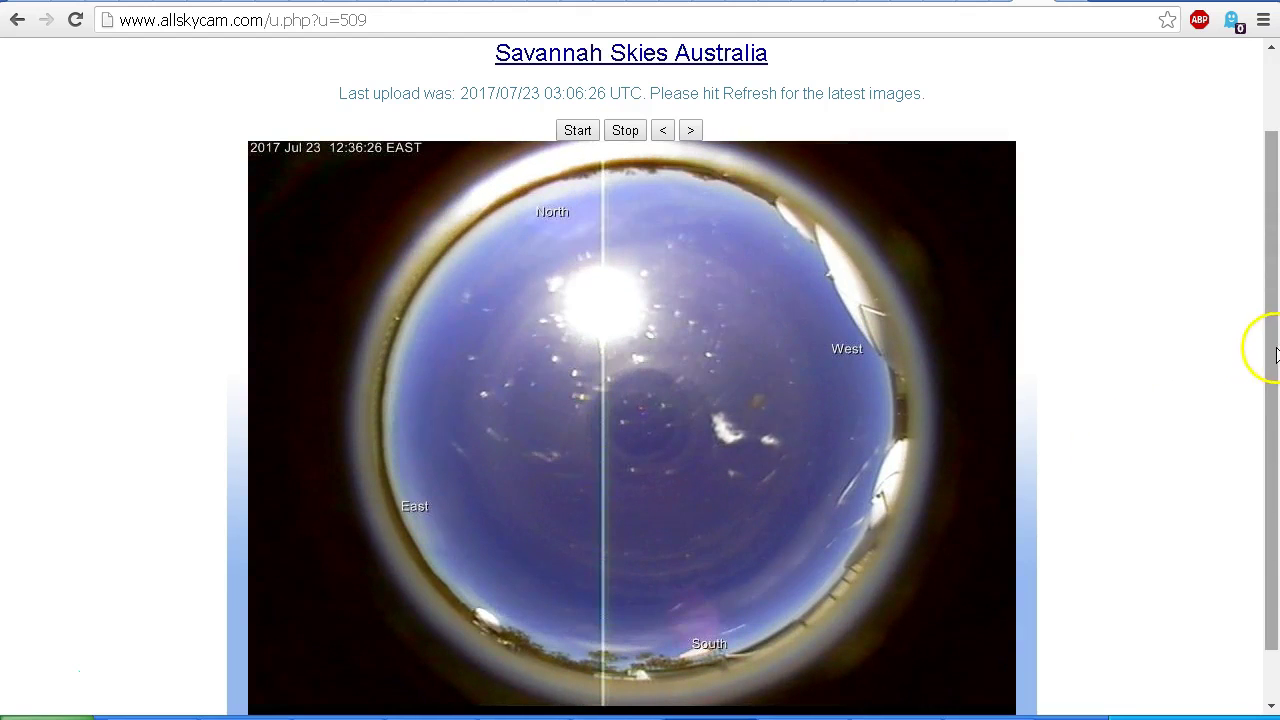
{"action": "left_click_drag", "start_coordinate": [1271, 351], "coordinate": [1271, 403]}
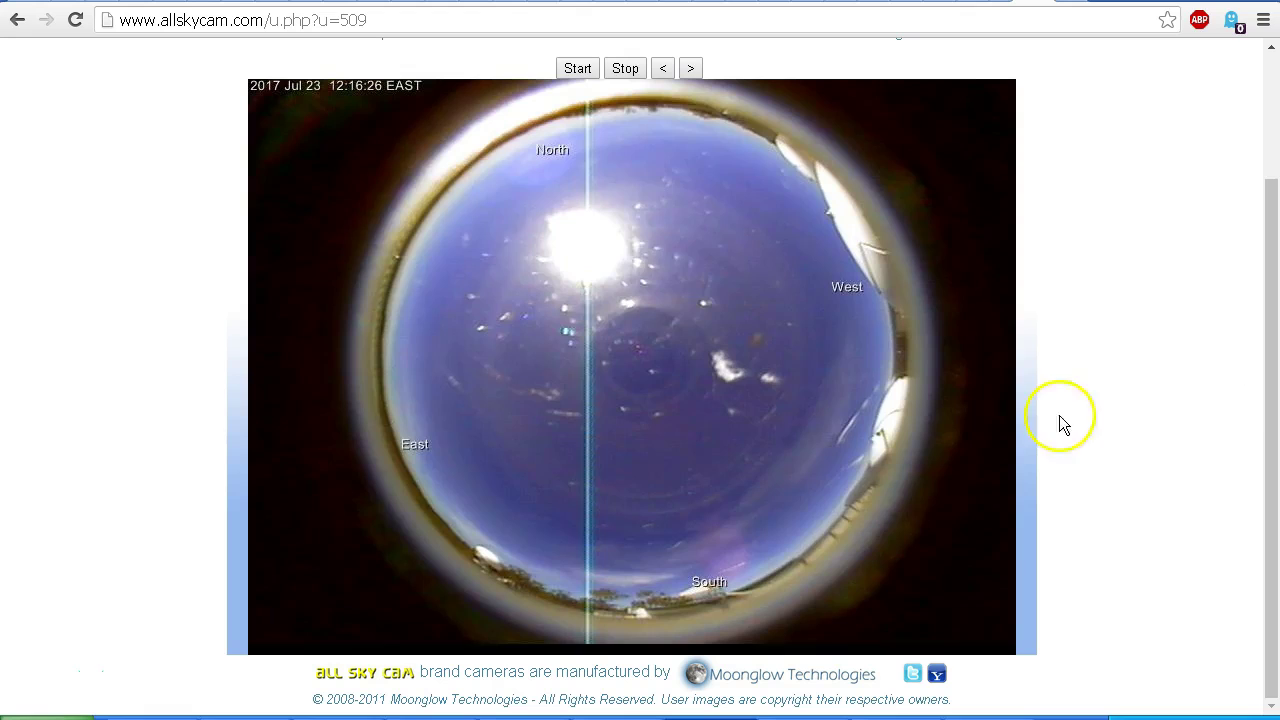
{"action": "left_click", "coordinate": [38, 678]}
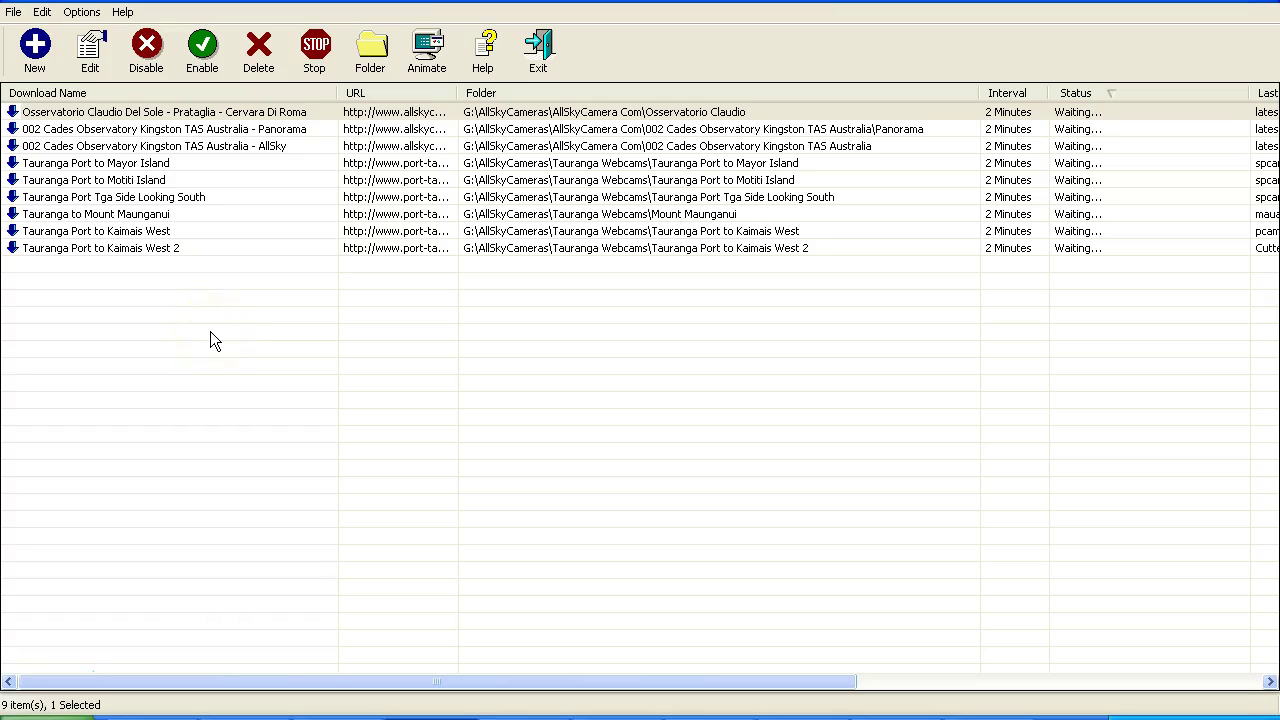
Open the Download Properties of the Osservatorio Claudio Del Sole entry.
{"action": "double_click", "coordinate": [163, 117]}
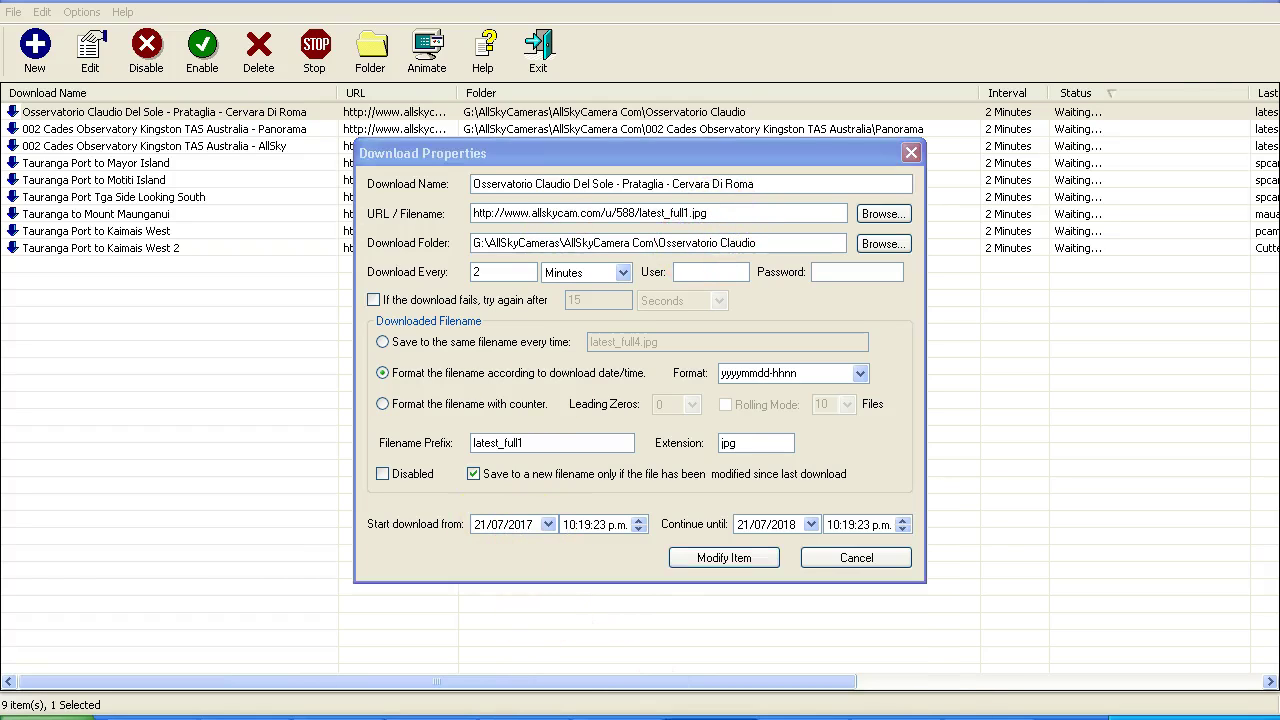
In Chrome, stop the sky animation and open the camera image in a new tab.
{"action": "left_click", "coordinate": [692, 716]}
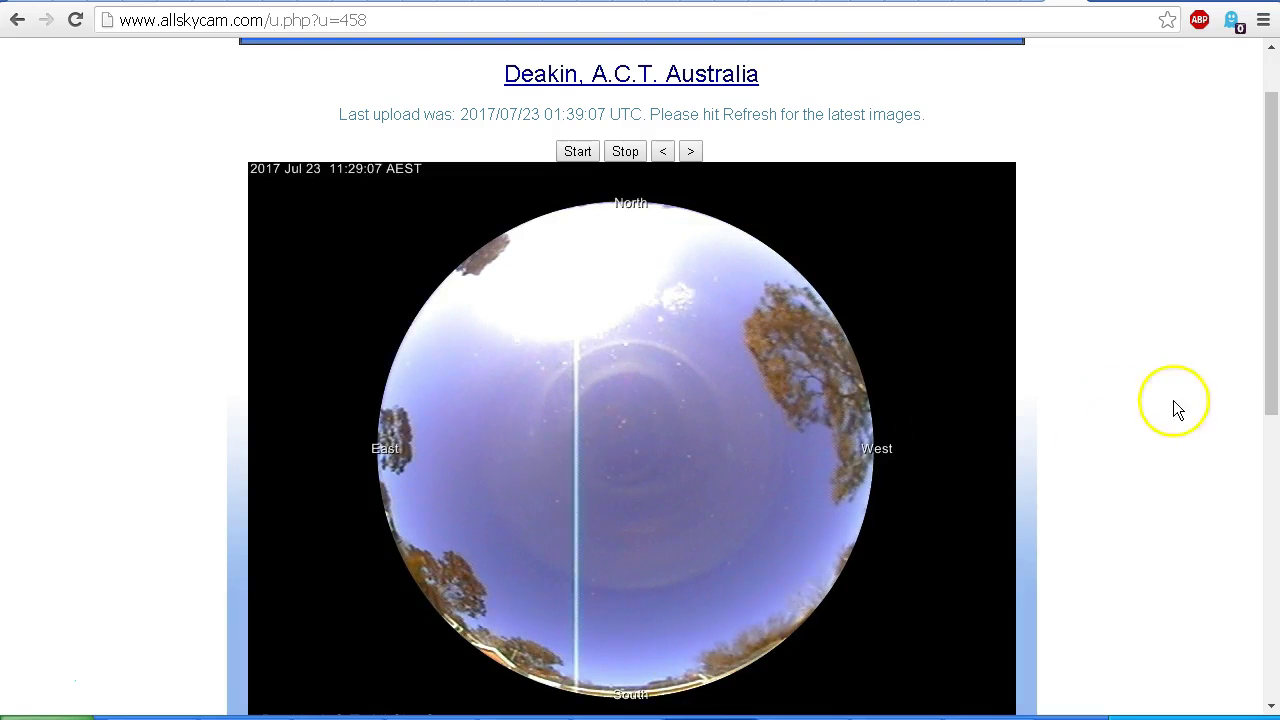
{"action": "left_click_drag", "start_coordinate": [1260, 314], "coordinate": [1273, 340]}
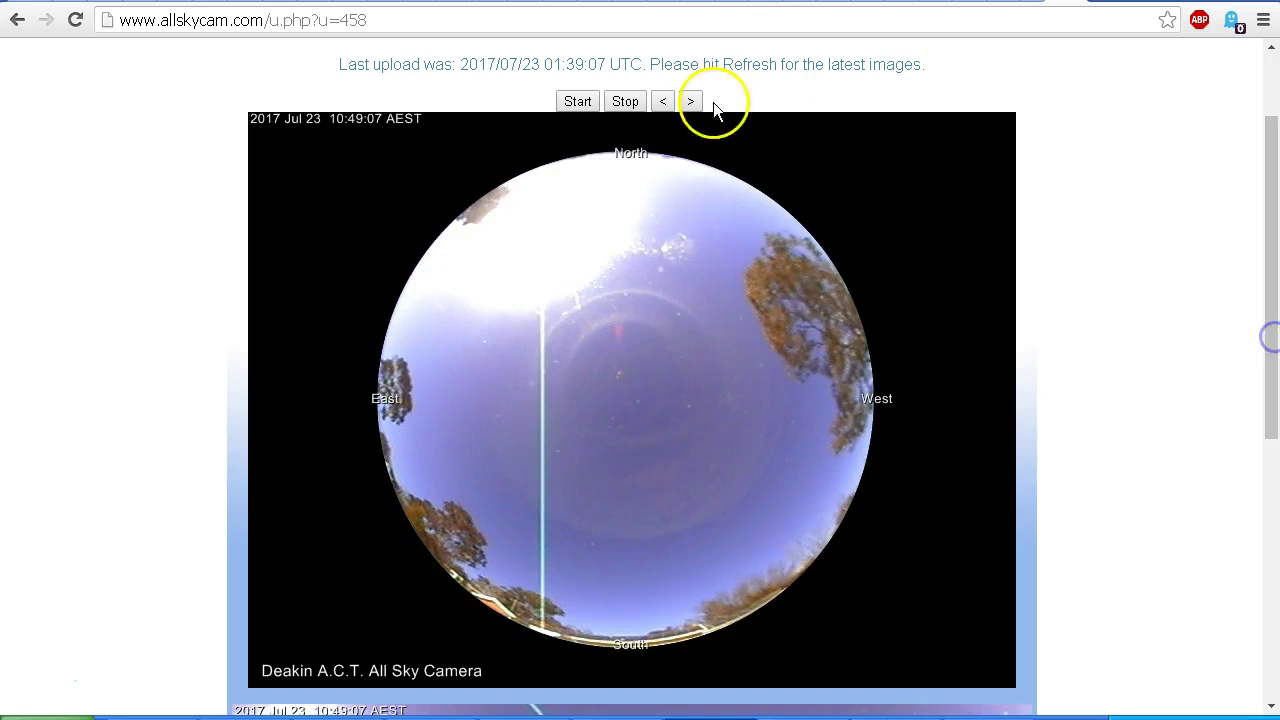
{"action": "left_click", "coordinate": [623, 103]}
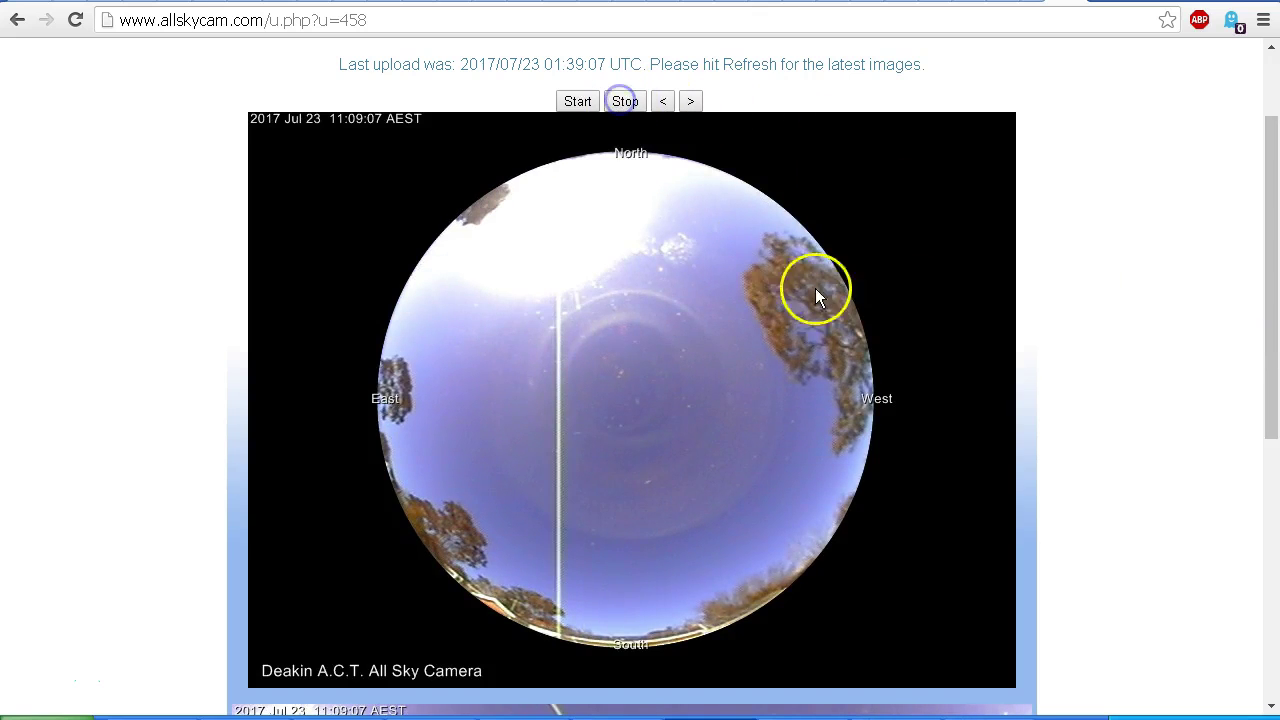
{"action": "right_click", "coordinate": [650, 393]}
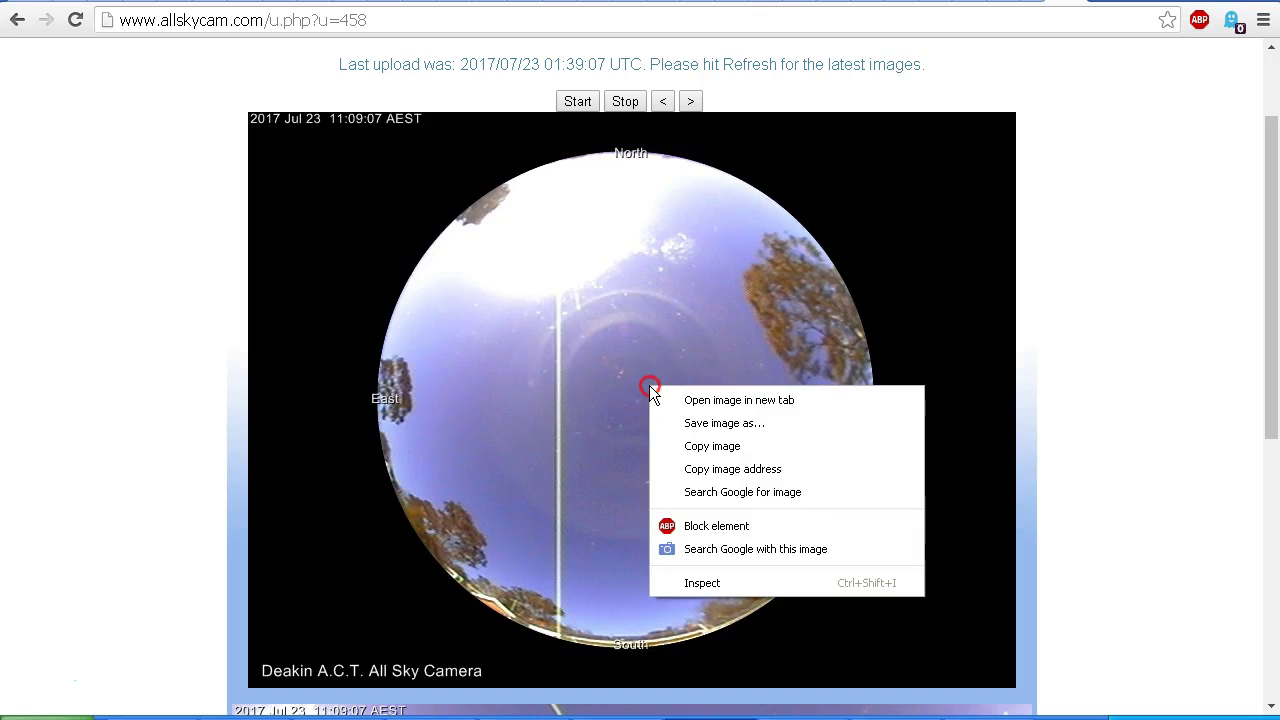
{"action": "left_click", "coordinate": [722, 402]}
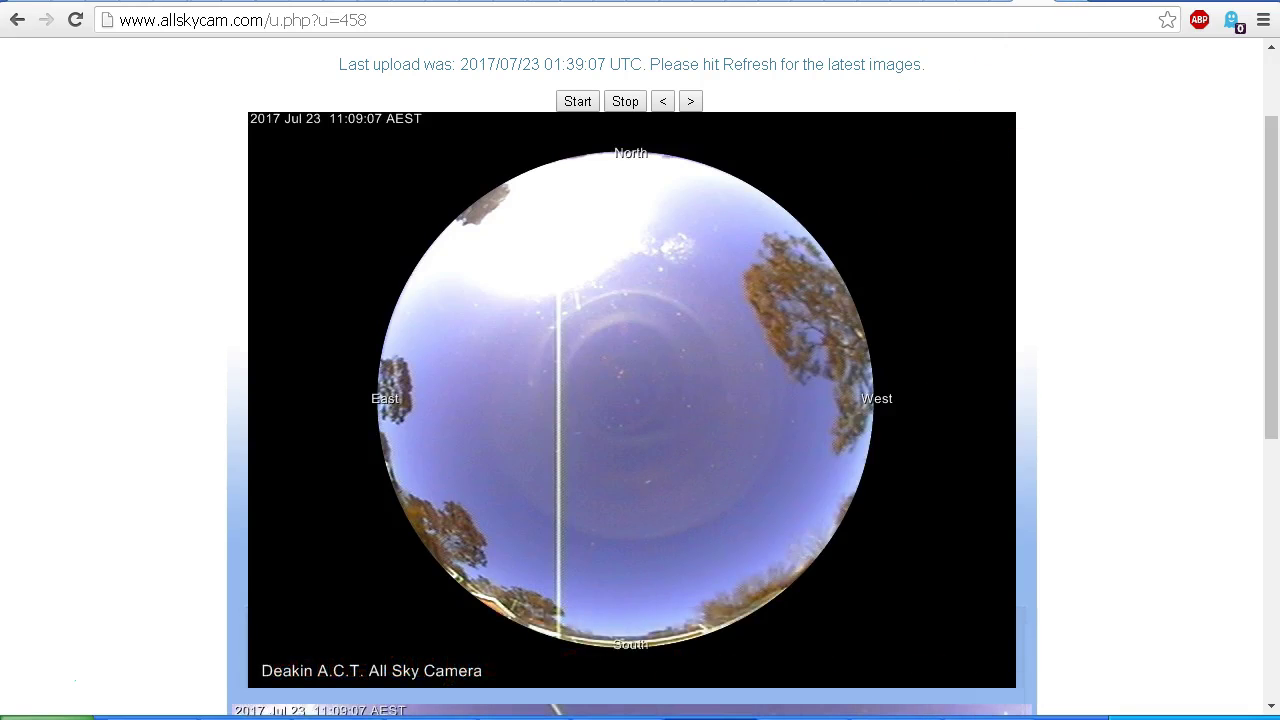
{"action": "key", "text": "ctrl+Tab"}
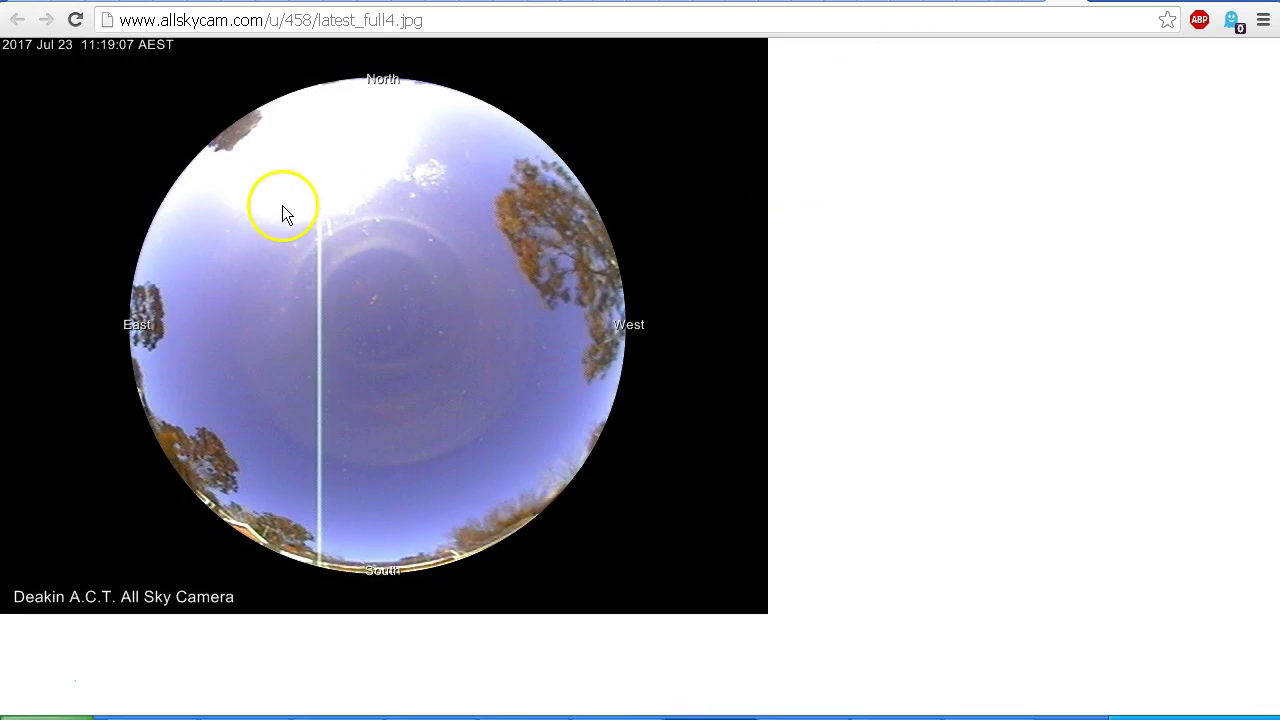
{"action": "left_click", "coordinate": [430, 20]}
{"action": "right_click", "coordinate": [363, 20]}
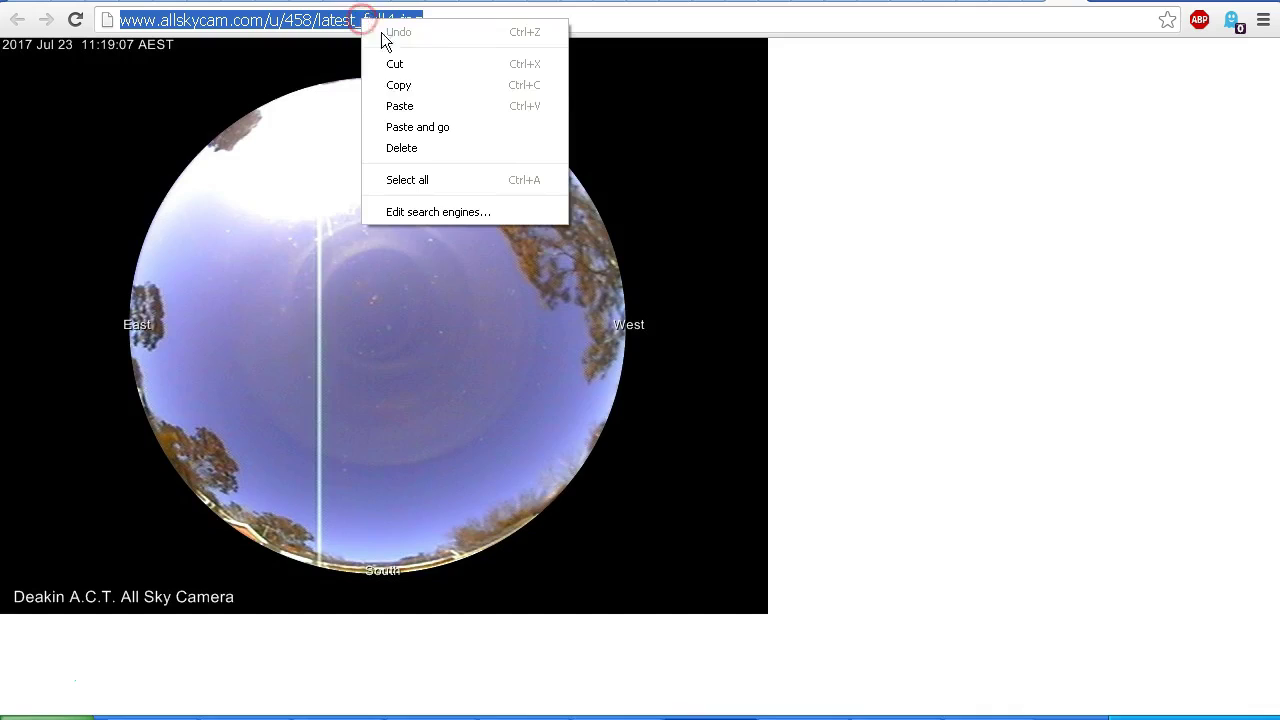
{"action": "left_click", "coordinate": [414, 86]}
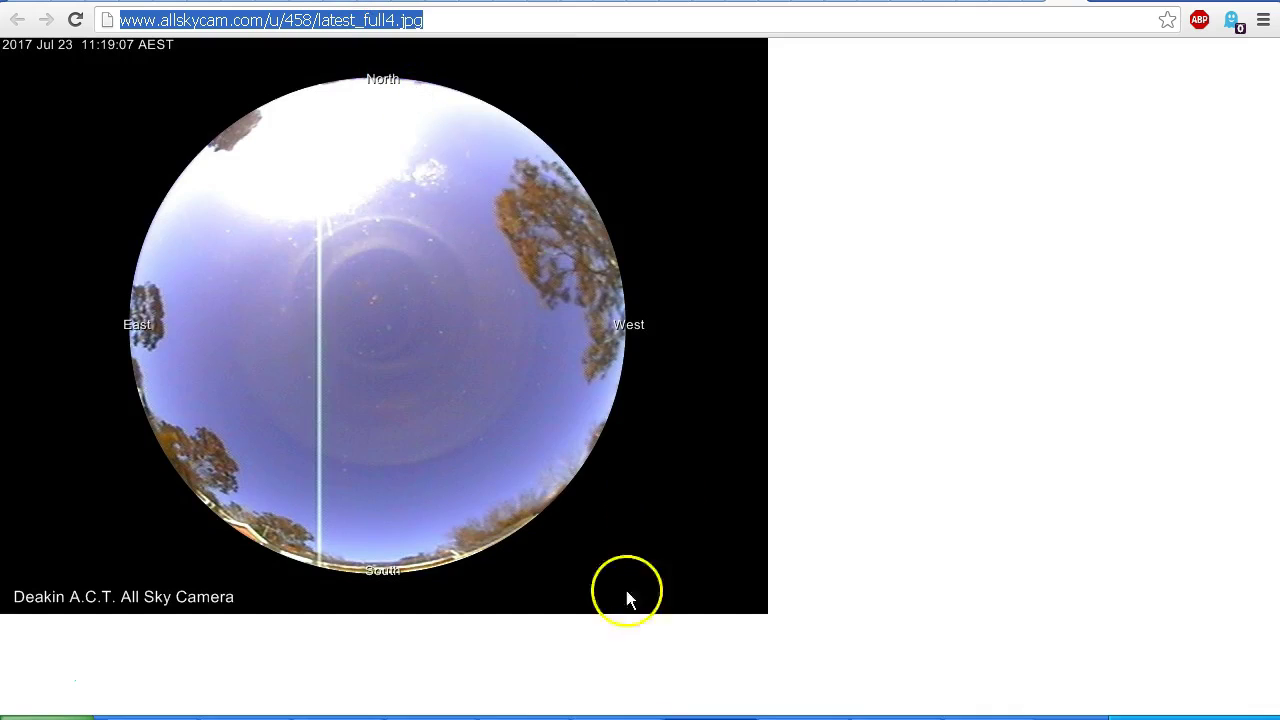
{"action": "key", "text": "alt+Tab"}
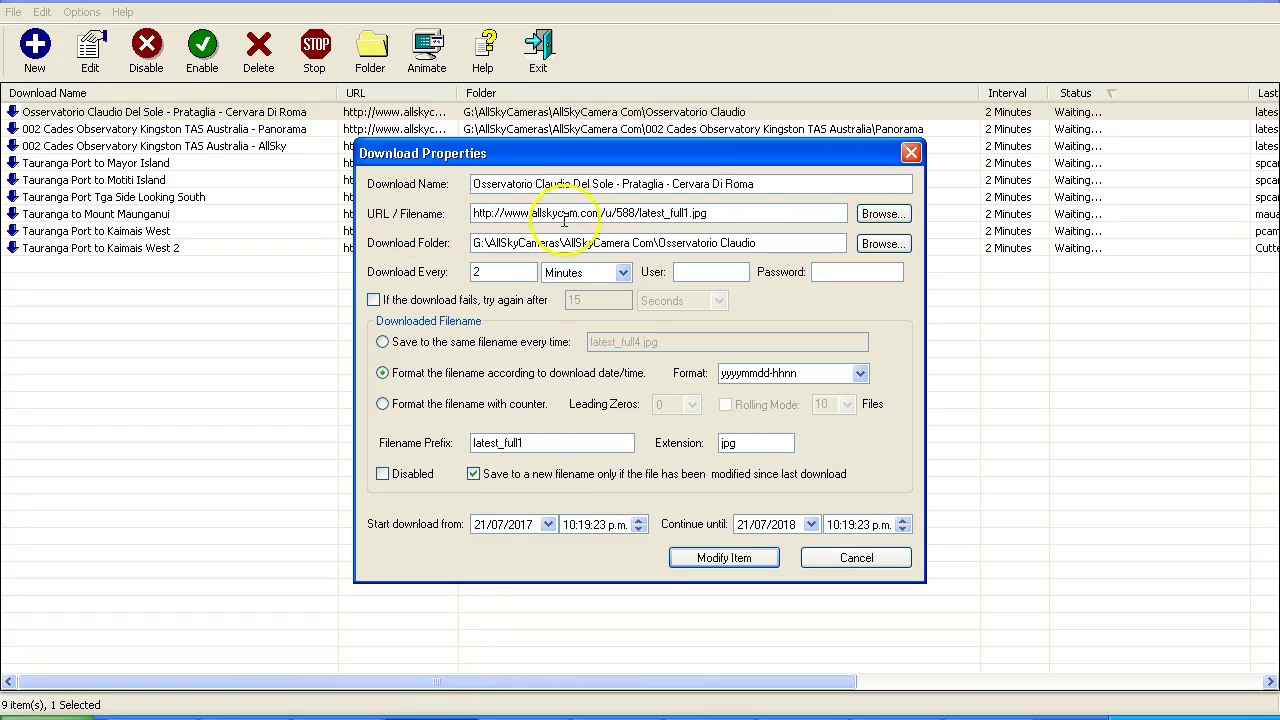
Review the URL, download name and G:\AllSkyCameras\AllSkyCamera Com\Osservatorio Claudio folder fields.
{"action": "left_click_drag", "start_coordinate": [728, 218], "coordinate": [465, 218]}
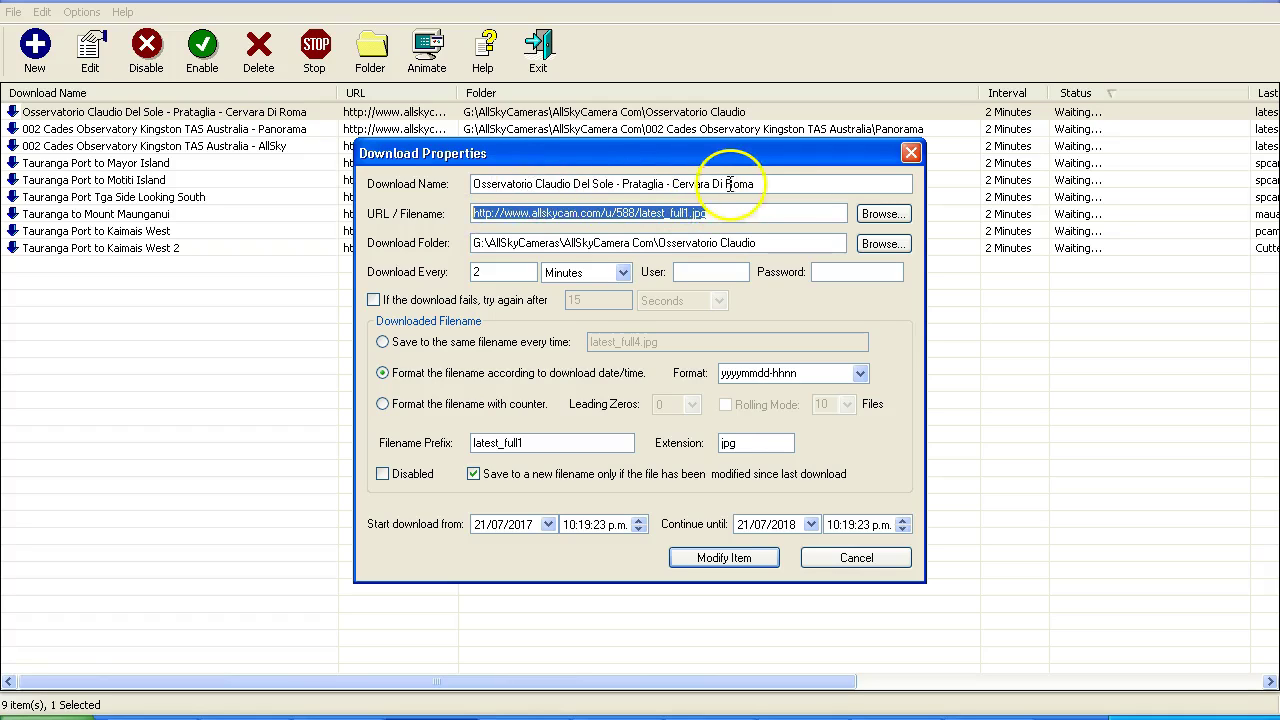
{"action": "left_click", "coordinate": [778, 184]}
{"action": "left_click_drag", "start_coordinate": [778, 184], "coordinate": [466, 184]}
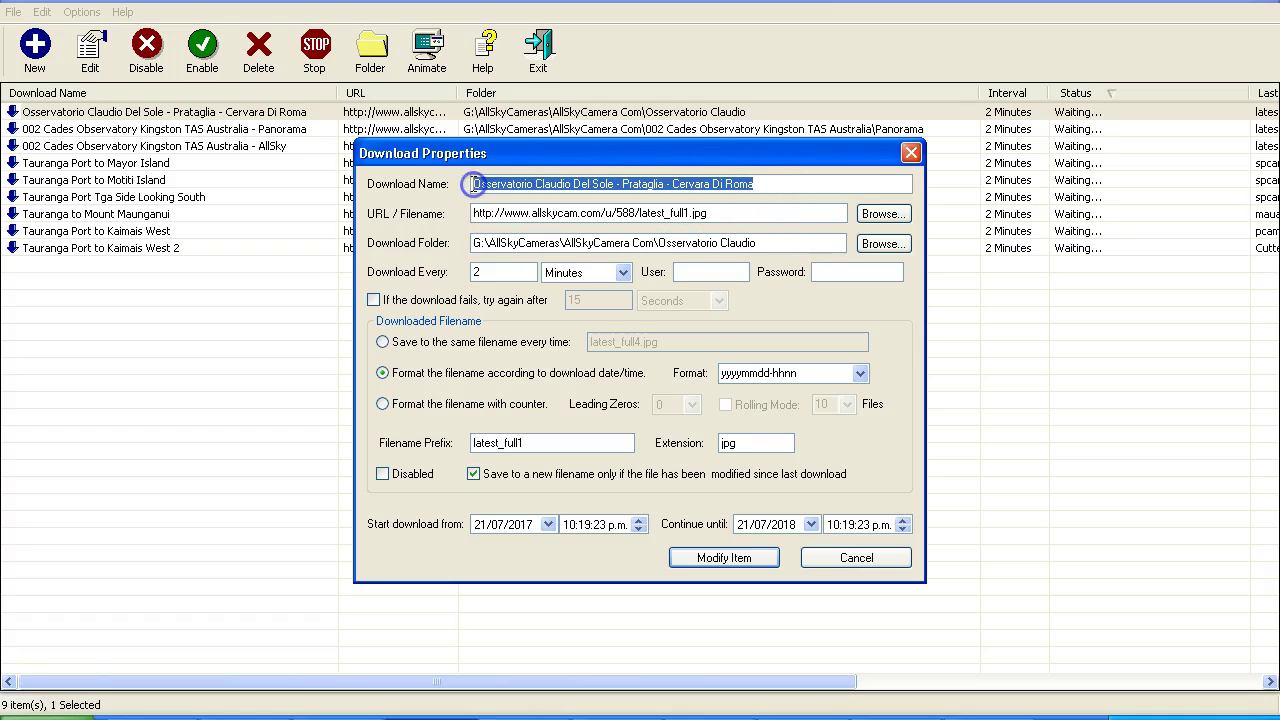
{"action": "mouse_move", "coordinate": [776, 243]}
{"action": "left_mouse_down"}
{"action": "mouse_move", "coordinate": [476, 247]}
{"action": "mouse_move", "coordinate": [771, 245]}
{"action": "left_mouse_up"}
{"action": "left_click", "coordinate": [770, 245]}
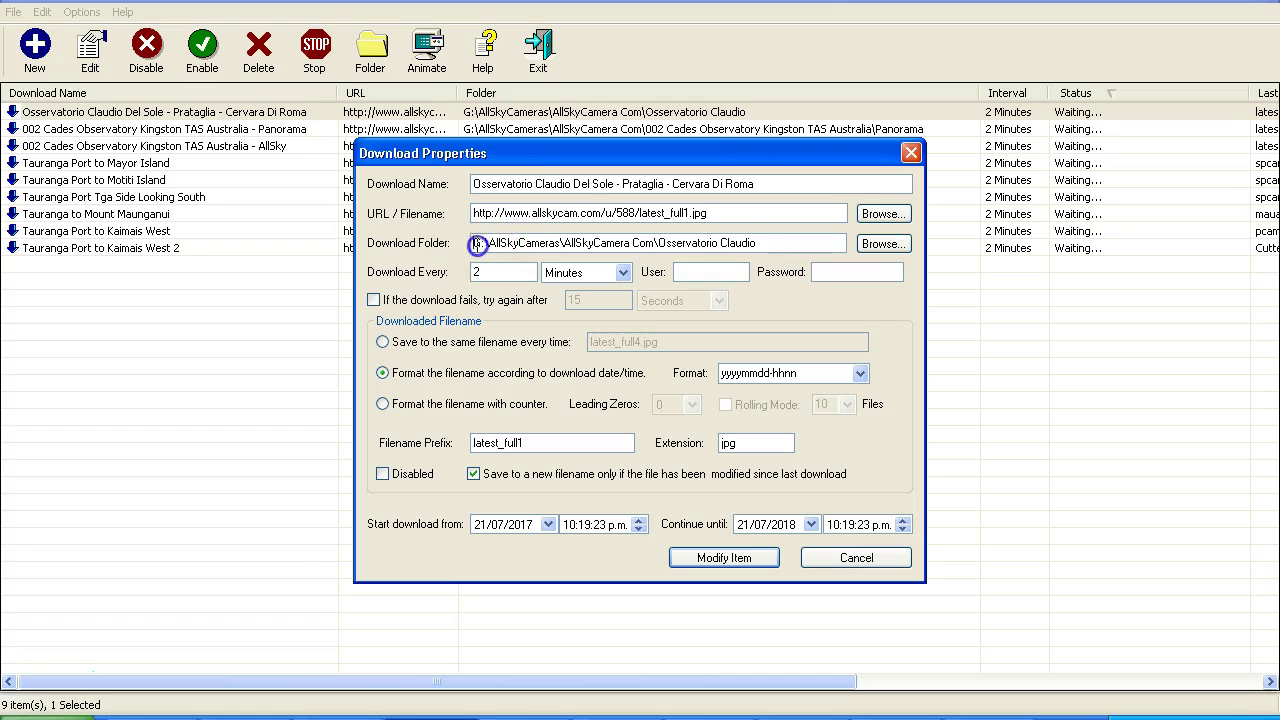
{"action": "left_click_drag", "start_coordinate": [474, 243], "coordinate": [565, 243]}
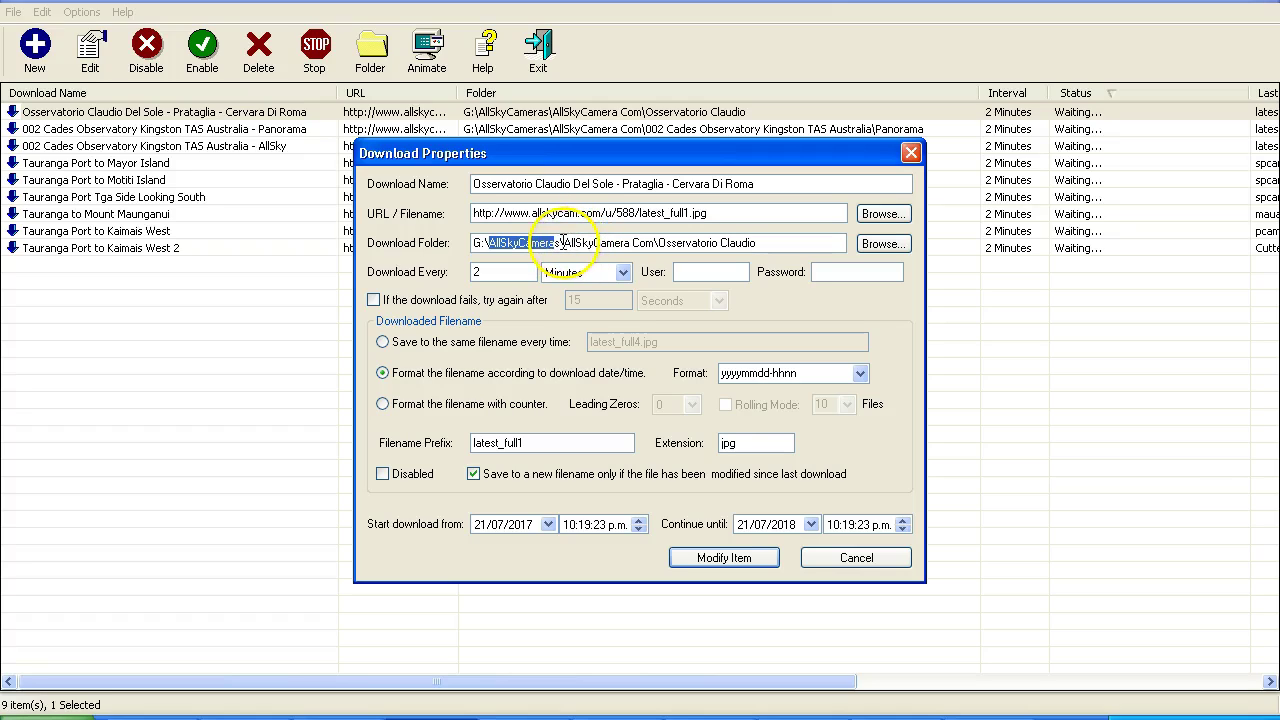
{"action": "left_click", "coordinate": [565, 243]}
{"action": "left_click_drag", "start_coordinate": [565, 243], "coordinate": [758, 243]}
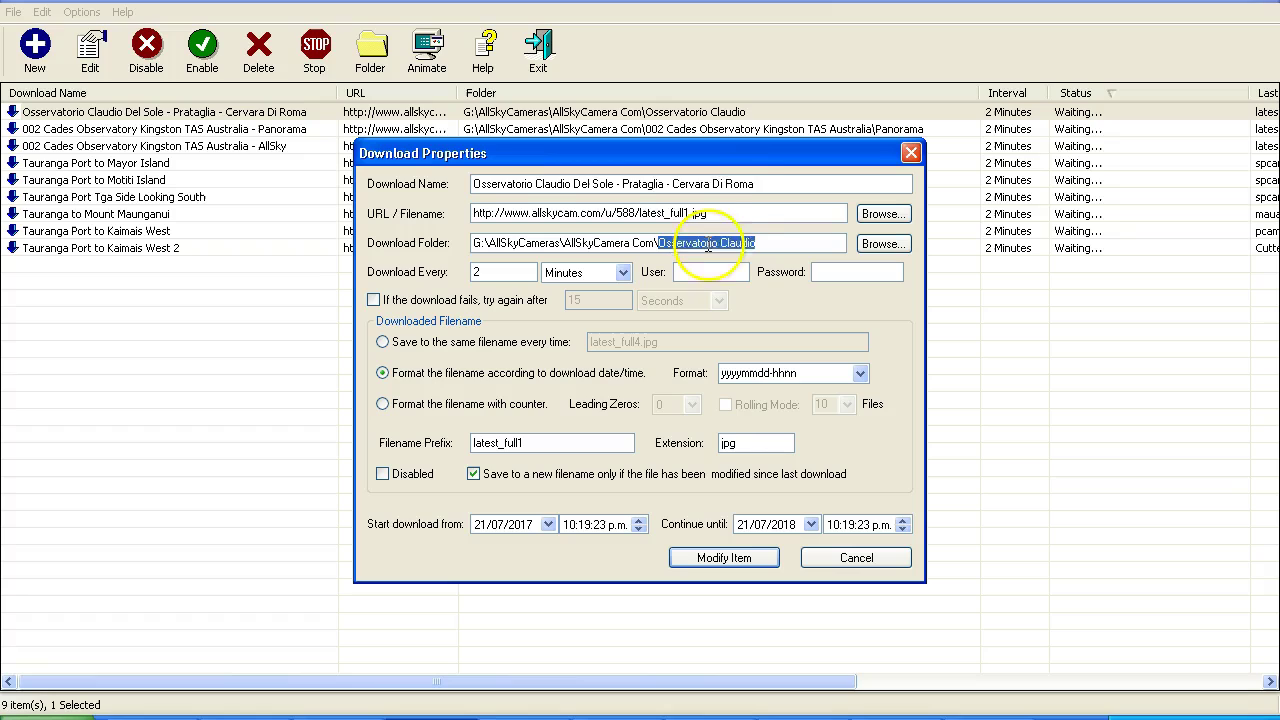
{"action": "left_click_drag", "start_coordinate": [753, 183], "coordinate": [462, 184]}
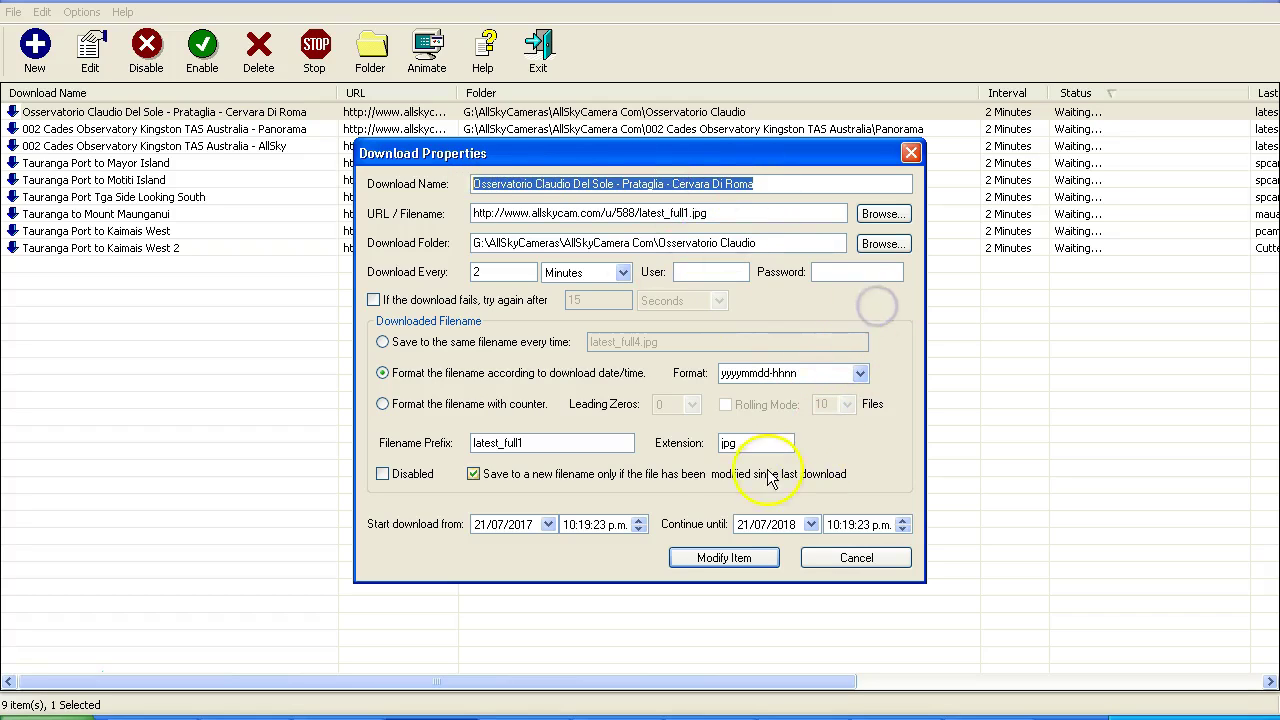
Keep the yyyymmdd-hhnn format and latest_full1 prefix, closing Download Properties without saving.
{"action": "left_click", "coordinate": [793, 373]}
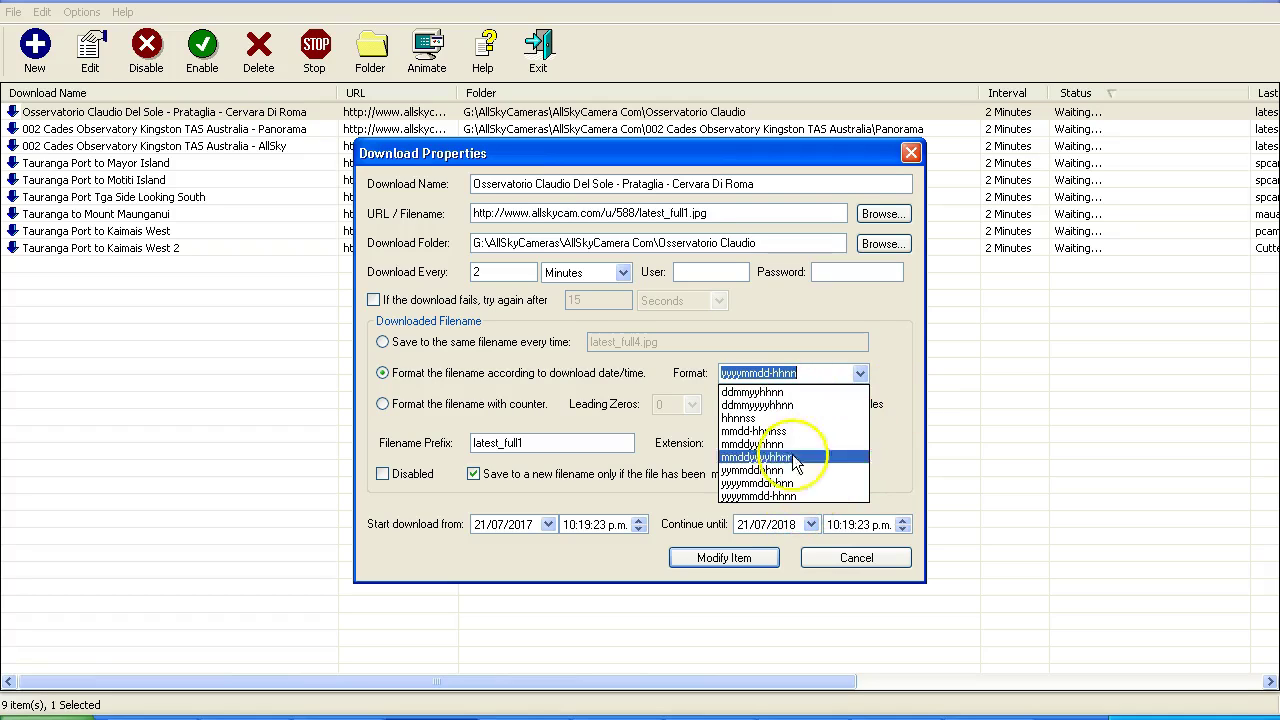
{"action": "left_click", "coordinate": [893, 312]}
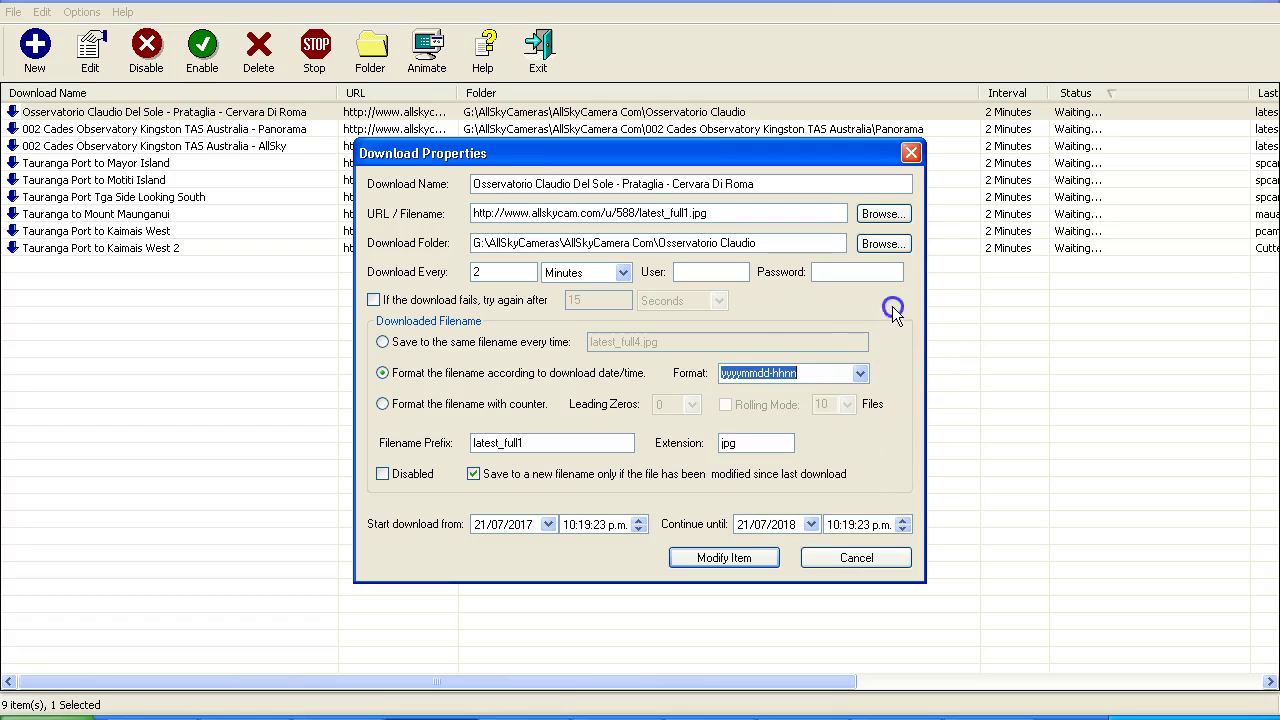
{"action": "left_click_drag", "start_coordinate": [538, 446], "coordinate": [470, 446]}
{"action": "left_click", "coordinate": [531, 446]}
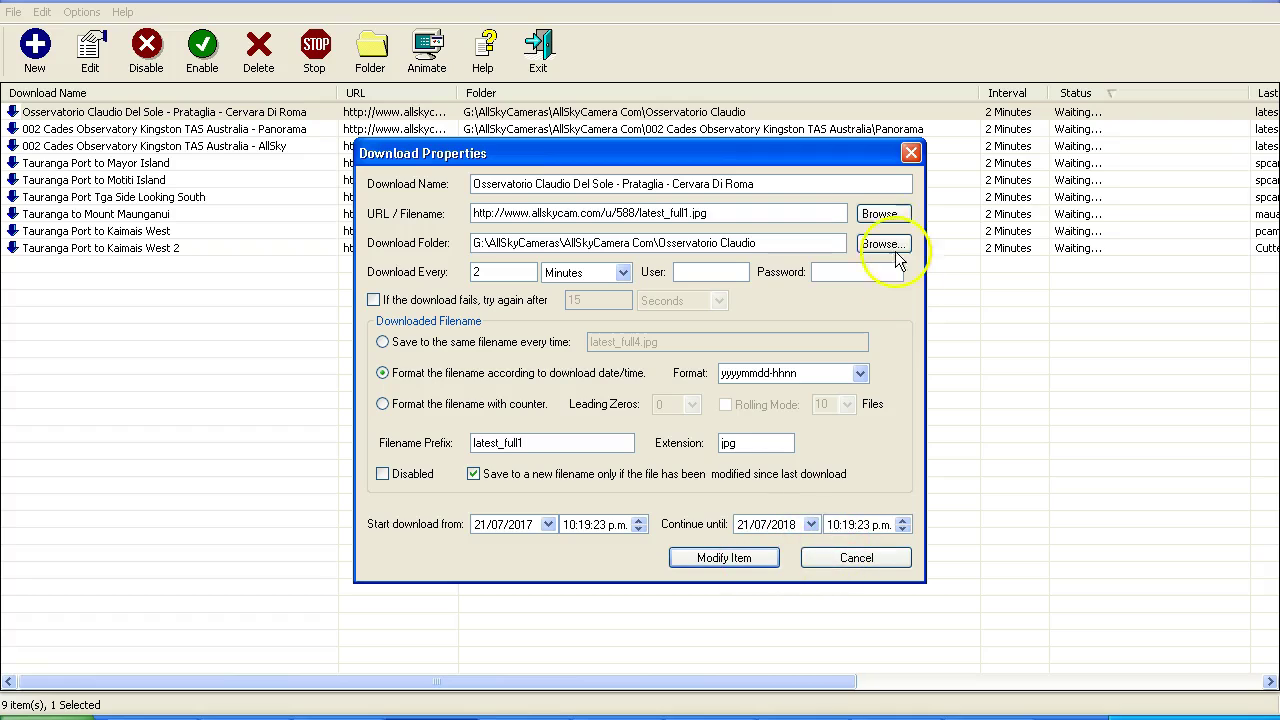
{"action": "left_click", "coordinate": [911, 153]}
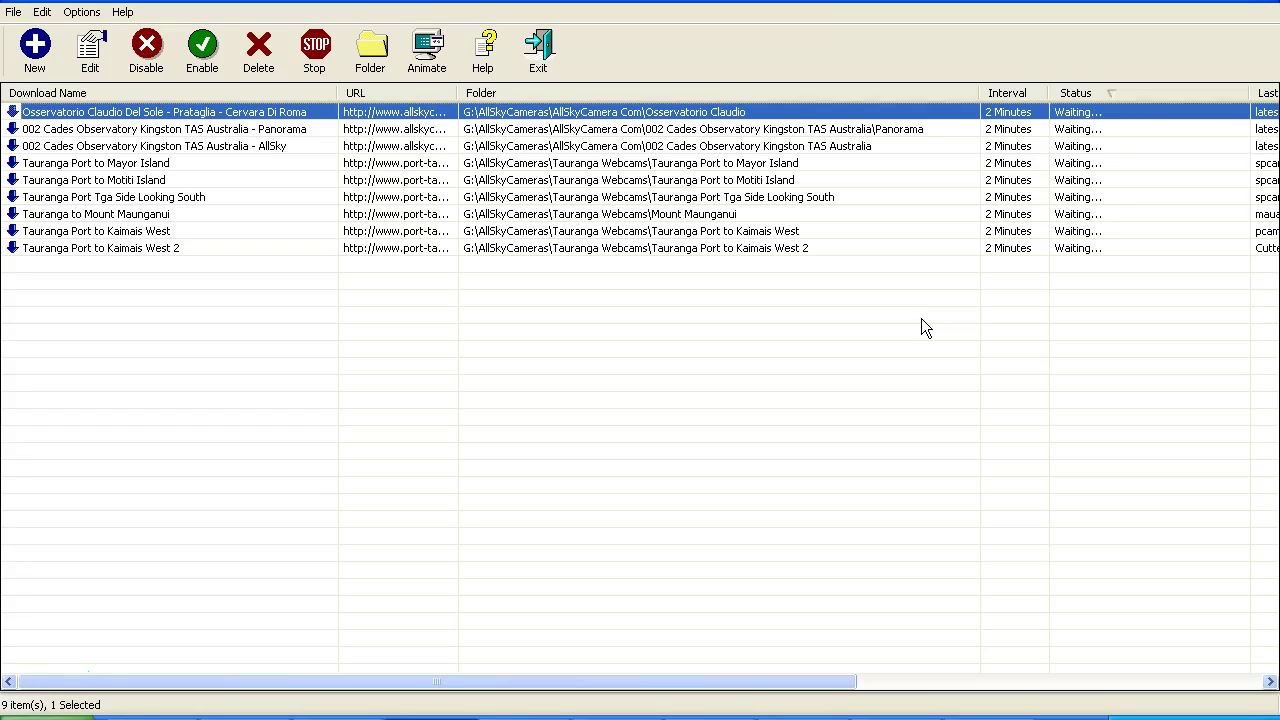
Browse the Osservatorio Claudio images to the newest one, then go up to AllSkyCamera Com.
{"action": "left_click", "coordinate": [1050, 315]}
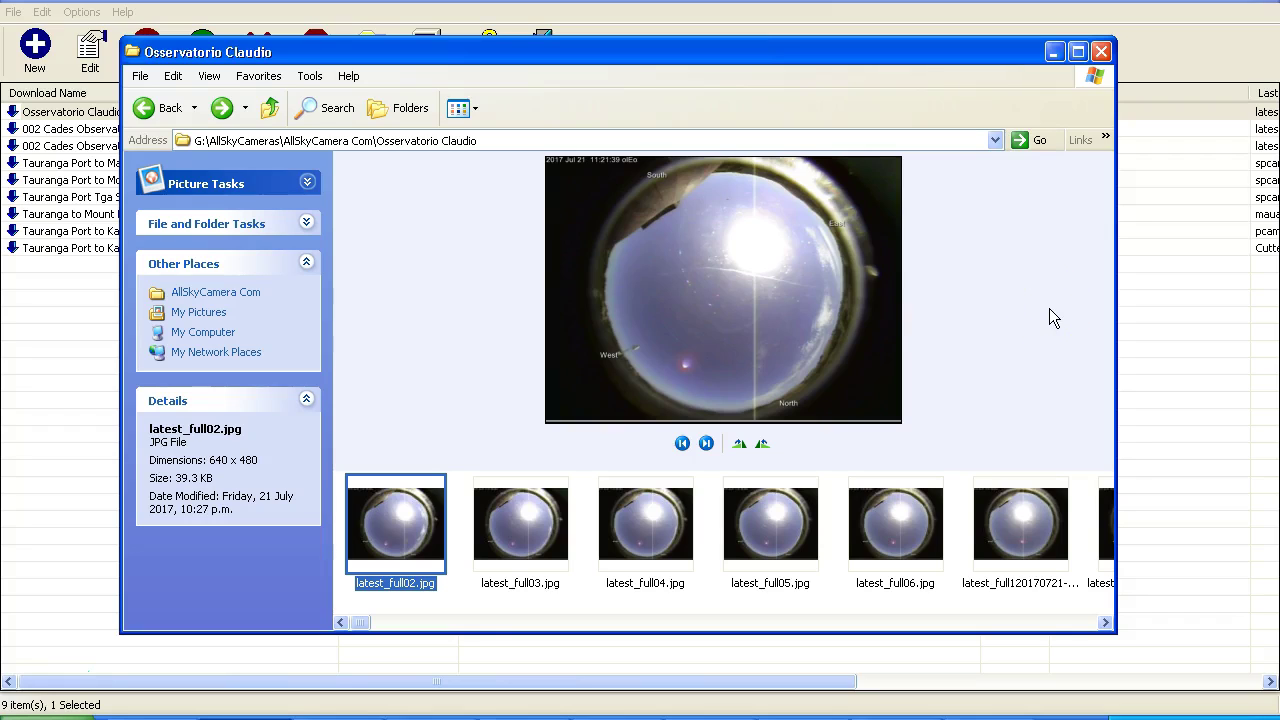
{"action": "left_click", "coordinate": [527, 540]}
{"action": "key", "text": "End"}
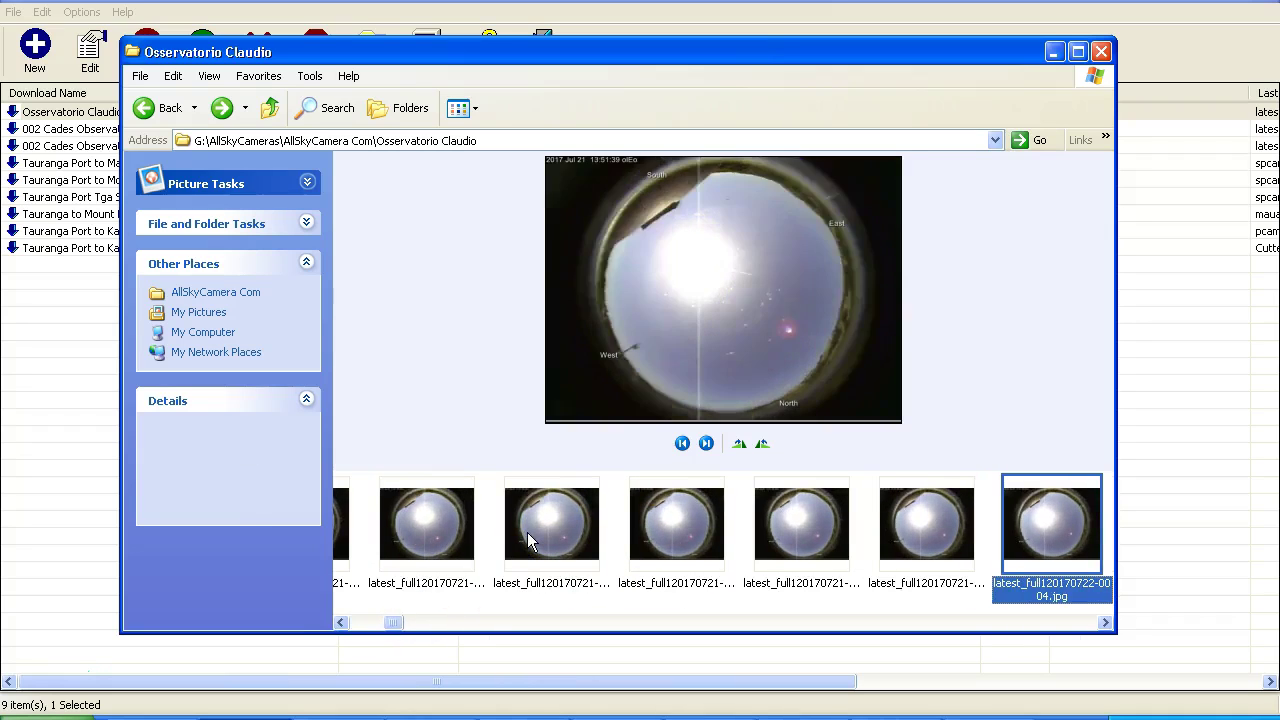
{"action": "key", "text": "Right"}
{"action": "key", "text": "Right"}
{"action": "key", "text": "Right"}
{"action": "key", "text": "Right"}
{"action": "key", "text": "Right"}
{"action": "key", "text": "Right"}
{"action": "key", "text": "Right"}
{"action": "key", "text": "Right"}
{"action": "key", "text": "Right"}
{"action": "key", "text": "Right"}
{"action": "key", "text": "Right"}
{"action": "key", "text": "Right"}
{"action": "key", "text": "Right"}
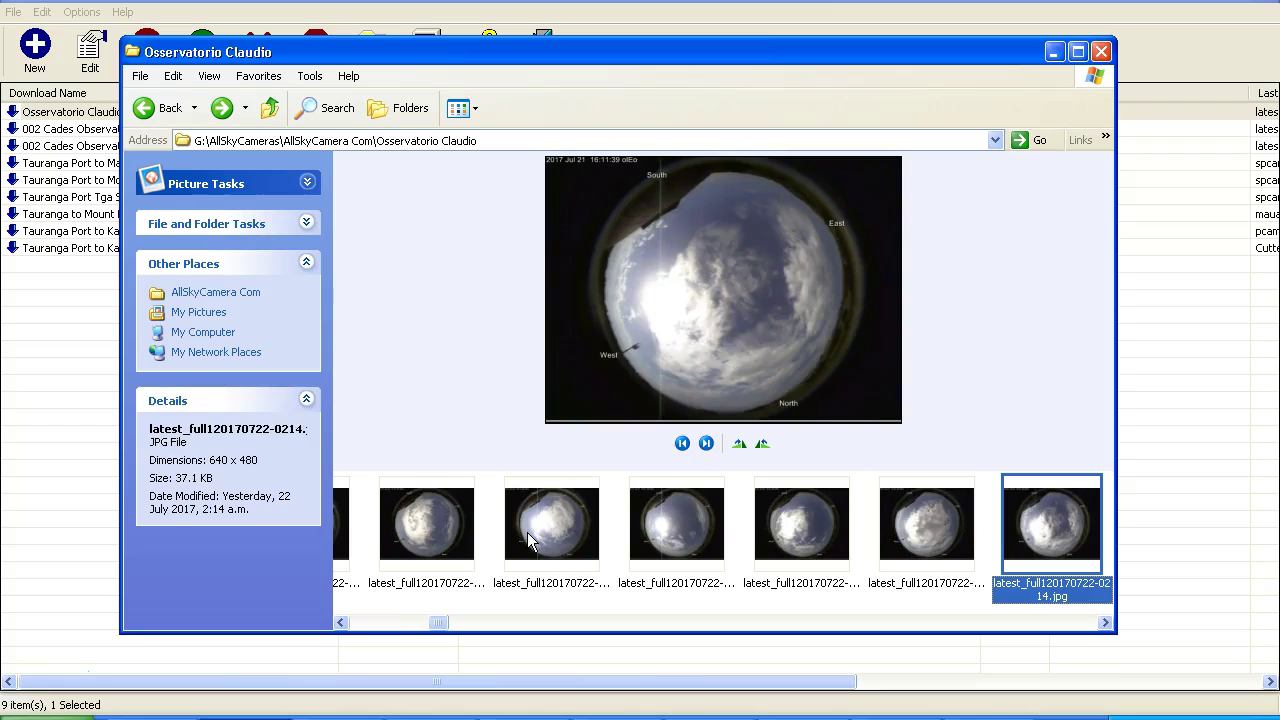
{"action": "left_click", "coordinate": [272, 110]}
{"action": "left_click", "coordinate": [272, 110]}
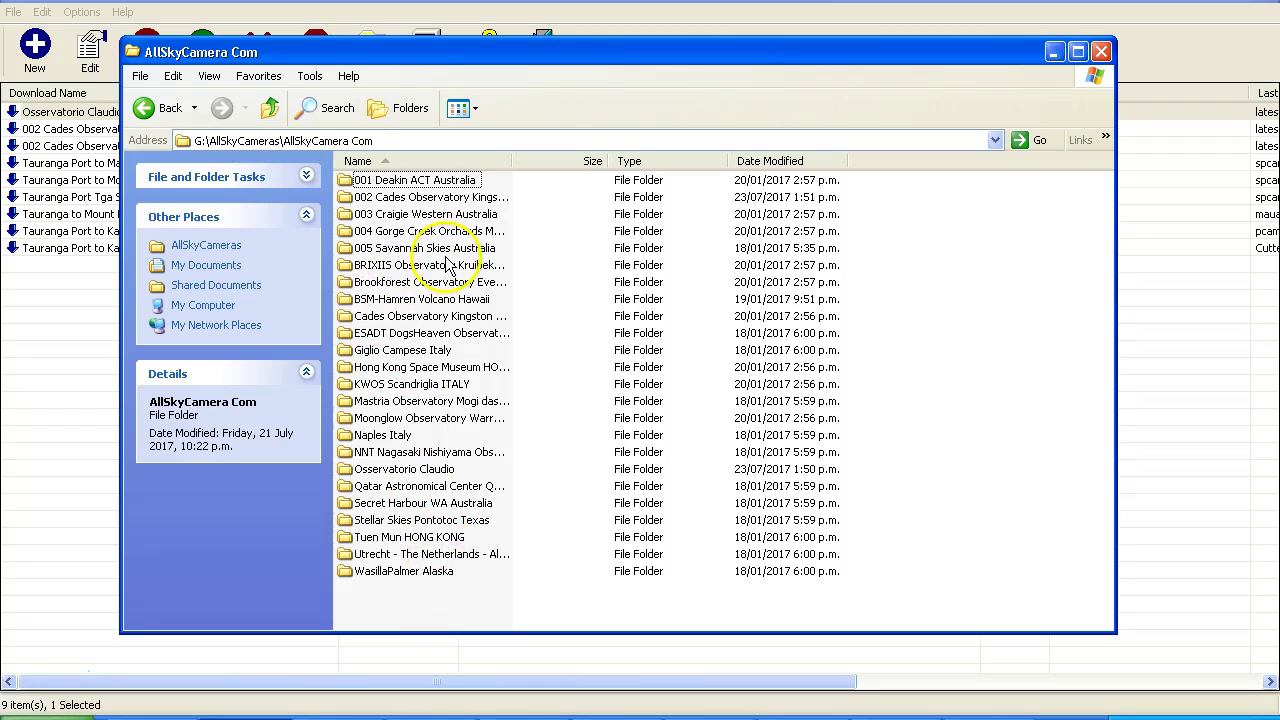
Close the AllSkyCamera Com window to reach the SeqDownload program folder.
{"action": "left_click", "coordinate": [460, 712]}
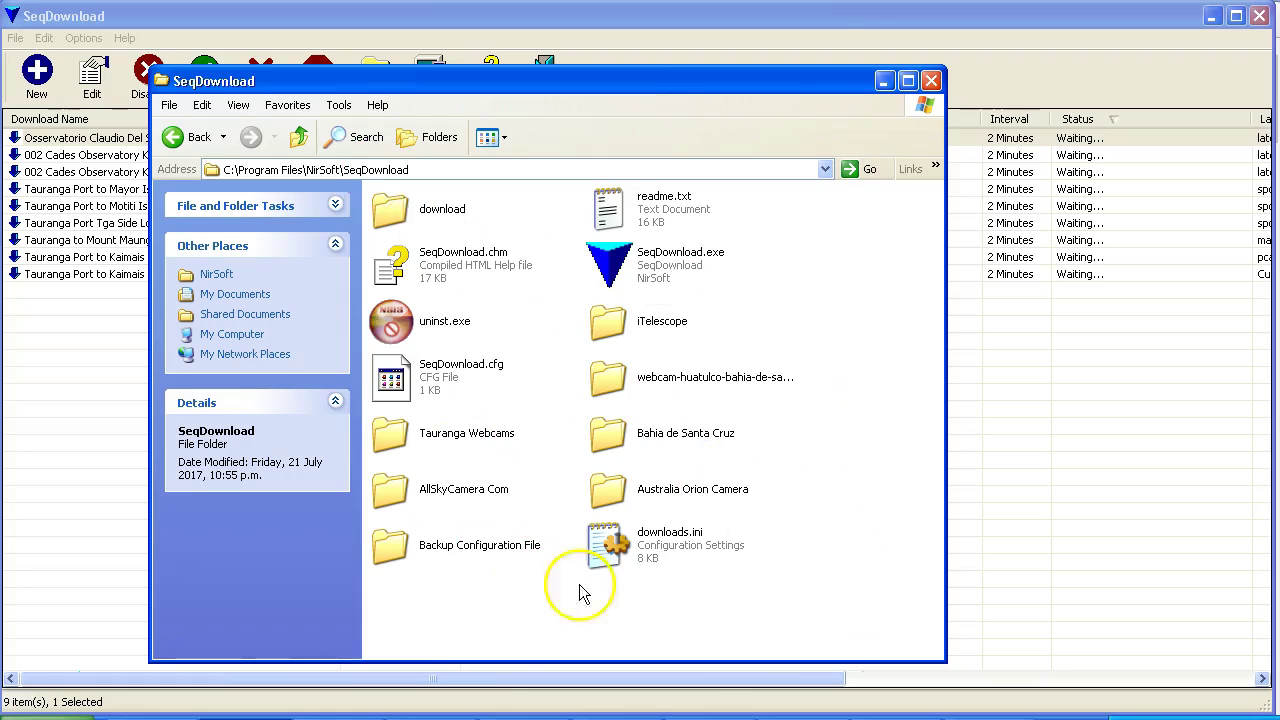
Copy downloads.ini from the SeqDownload program folder.
{"action": "mouse_move", "coordinate": [668, 528]}
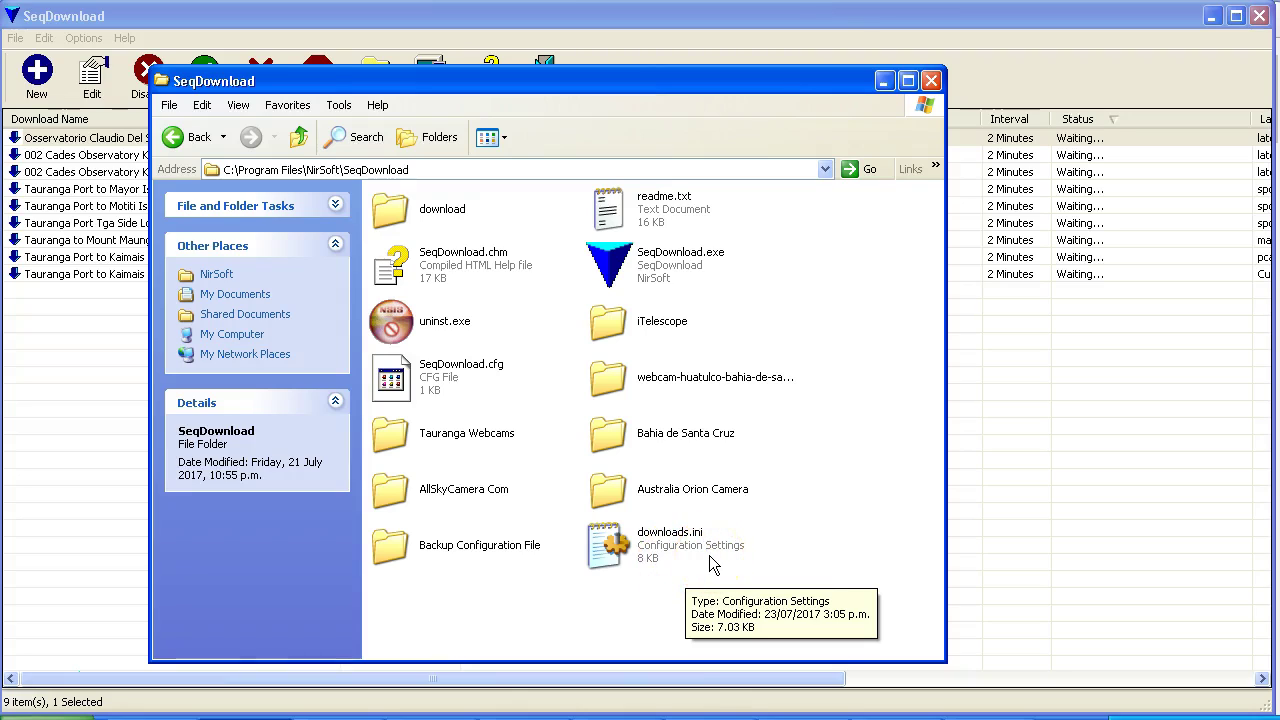
{"action": "left_click", "coordinate": [603, 557]}
{"action": "right_click", "coordinate": [603, 555]}
{"action": "left_click", "coordinate": [637, 459]}
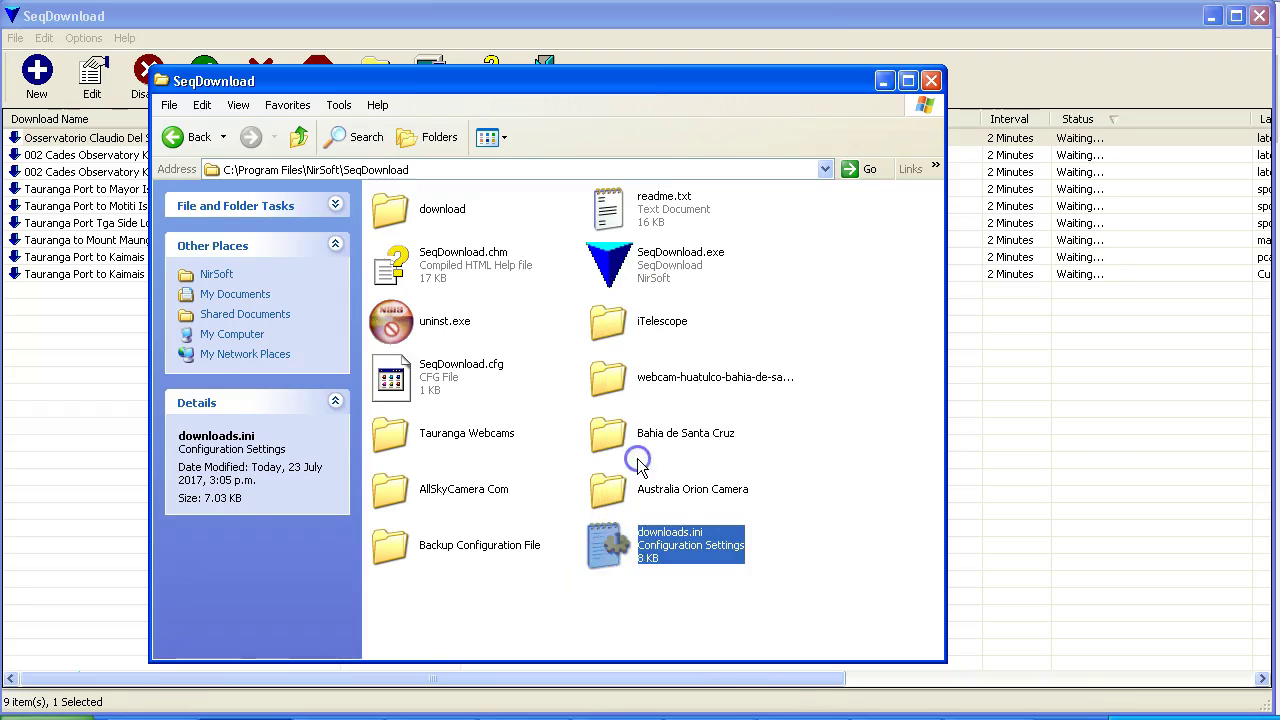
{"action": "left_click", "coordinate": [514, 598]}
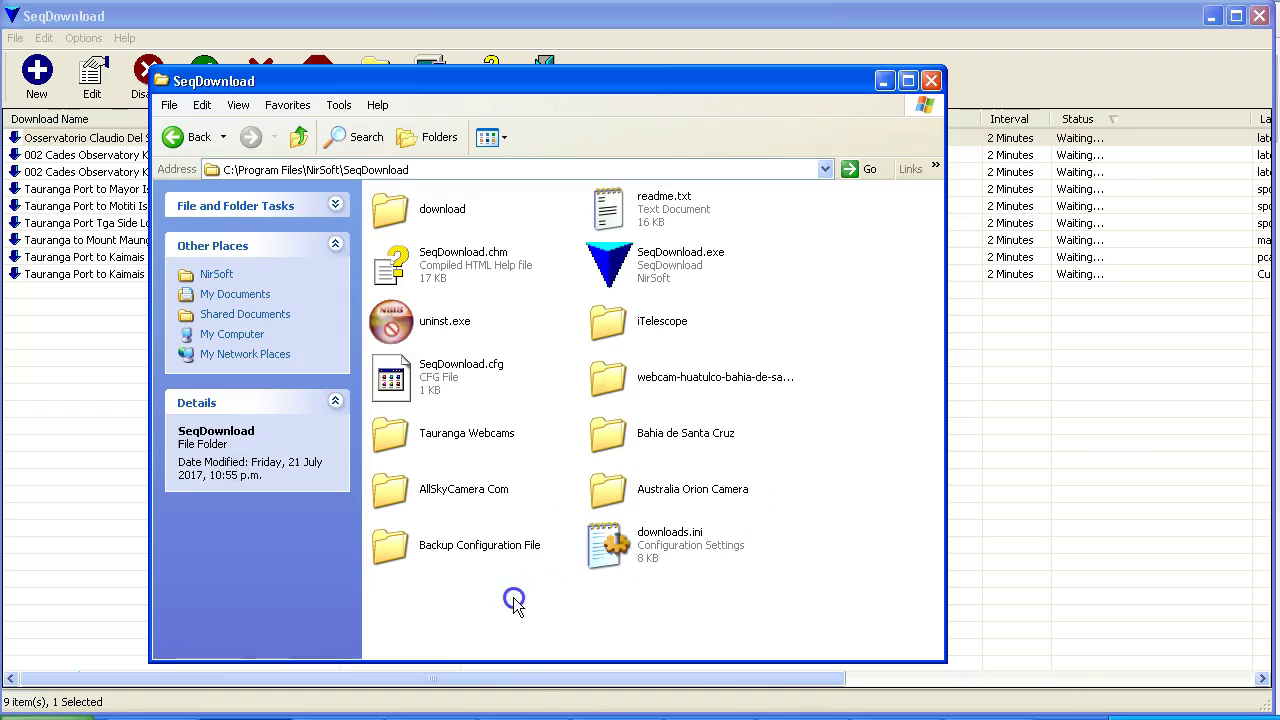
Check that the Backup Configuration File folder holds a downloads.ini backup, then go back.
{"action": "double_click", "coordinate": [399, 552]}
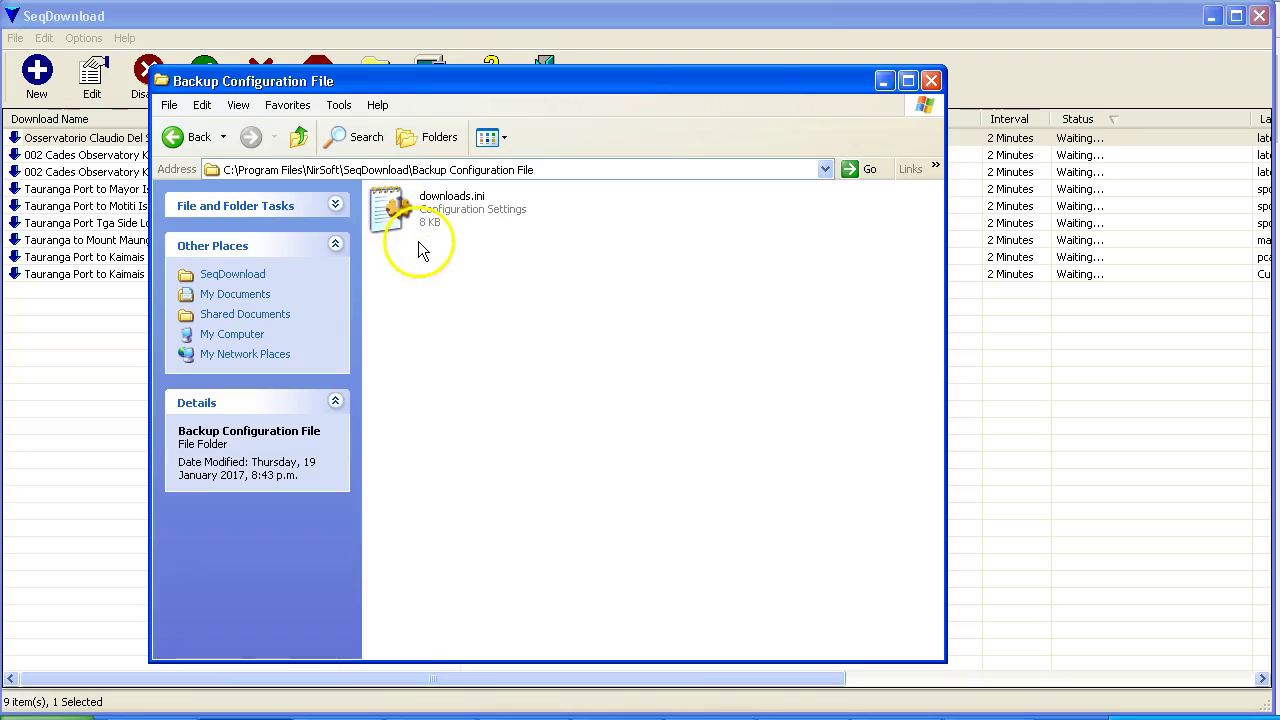
{"action": "left_click", "coordinate": [186, 140]}
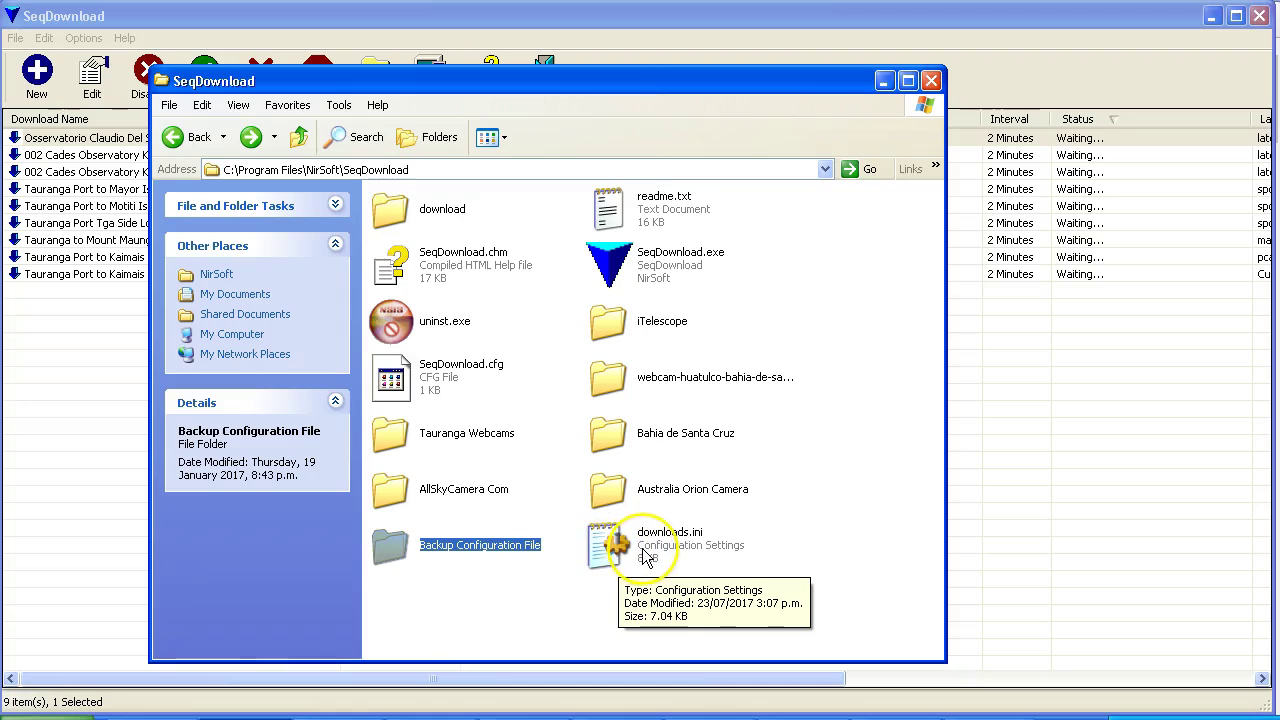
{"action": "left_click", "coordinate": [442, 563]}
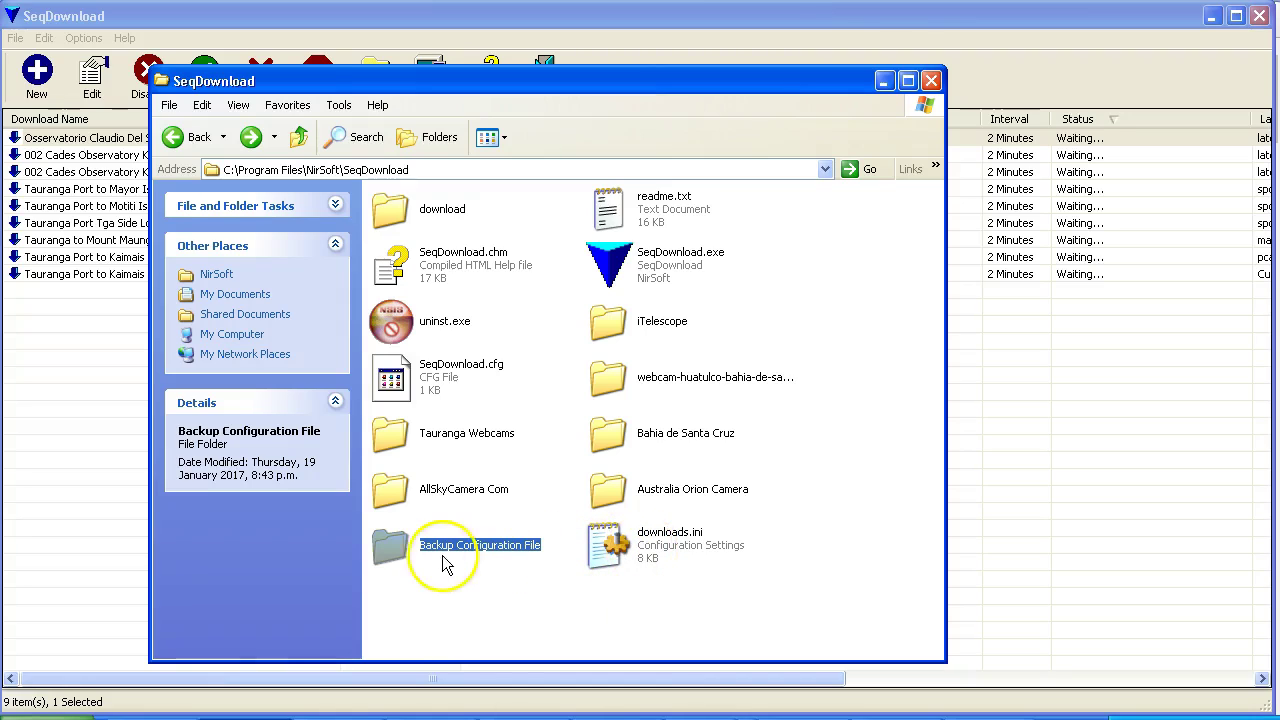
{"action": "left_click", "coordinate": [402, 566]}
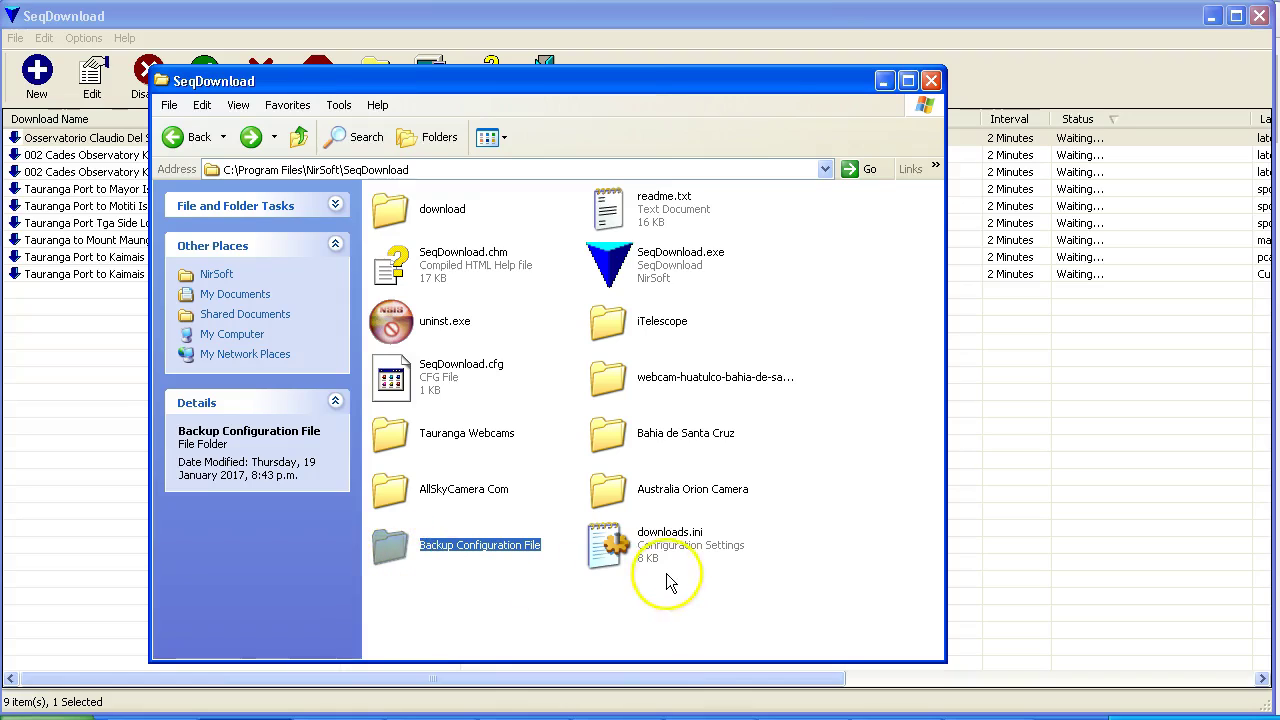
{"action": "mouse_move", "coordinate": [668, 574]}
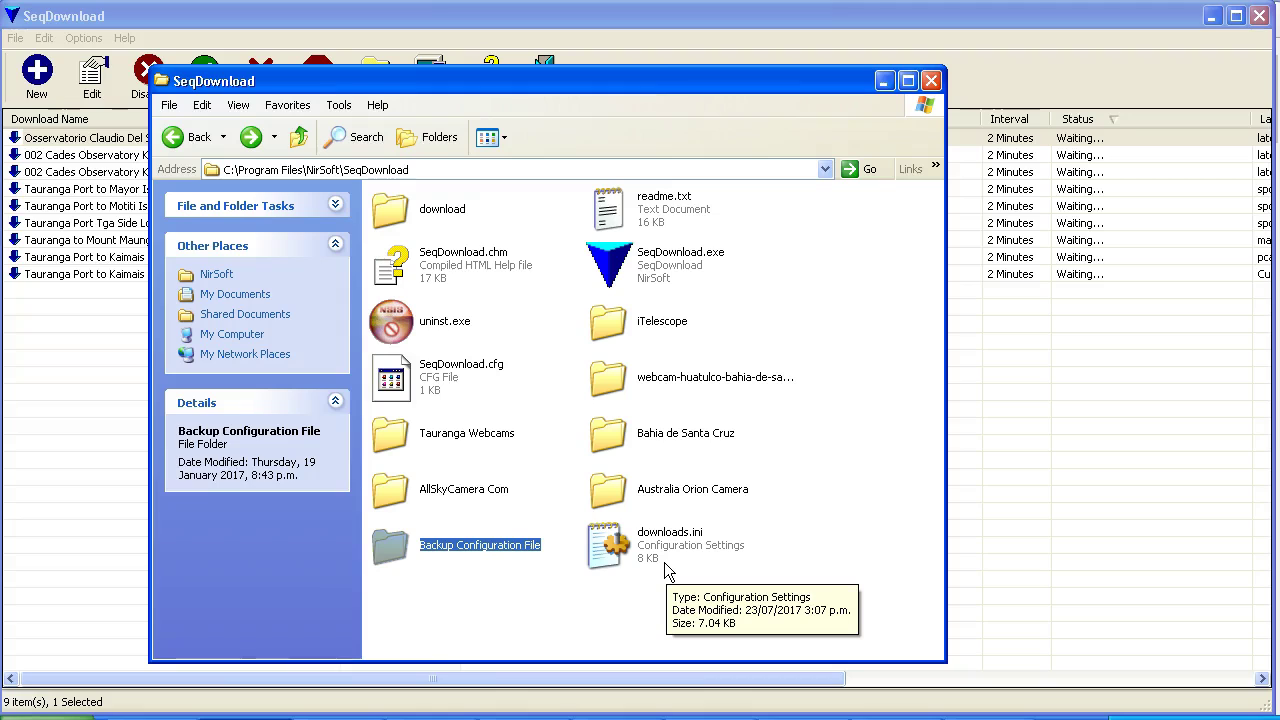
Close the SeqDownload folder window in Explorer.
{"action": "left_click", "coordinate": [446, 714]}
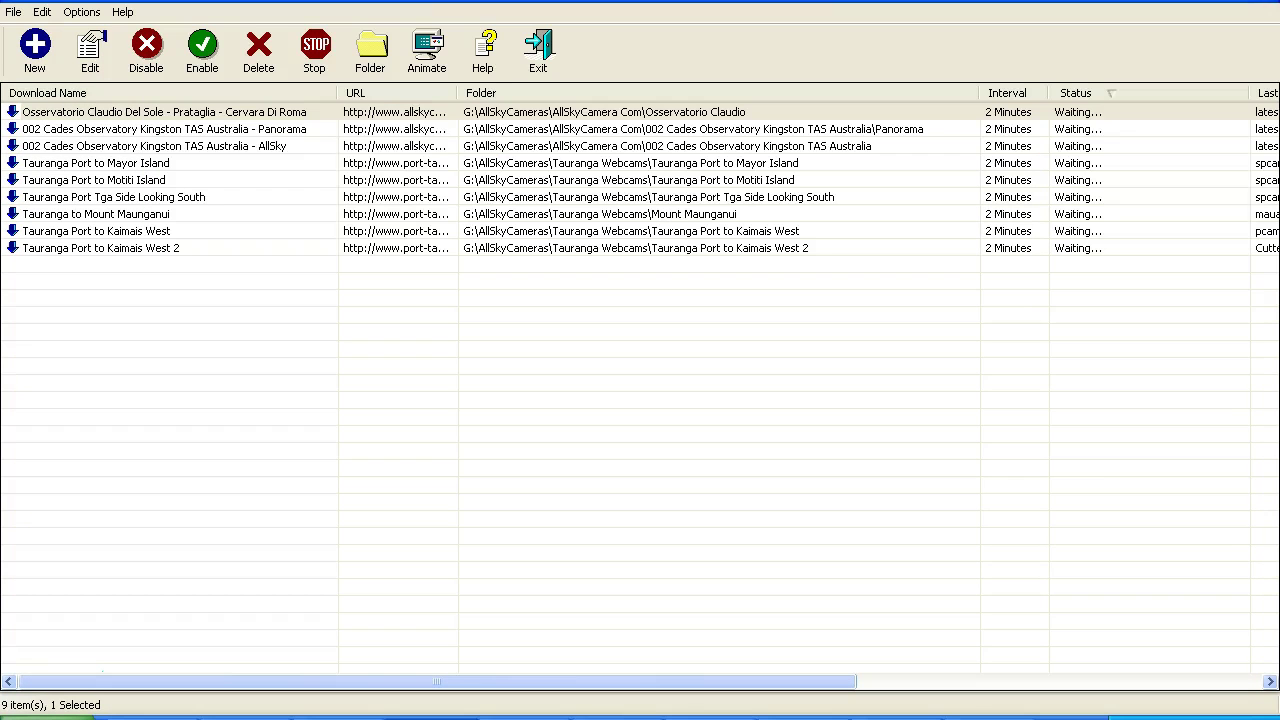